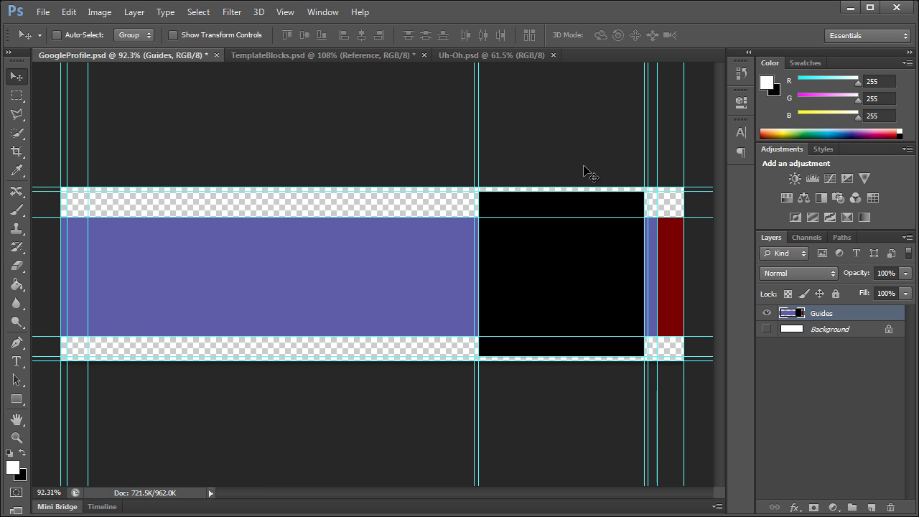
Switch to the browser and compare the Google+ profile page's cover and profile photo areas with the Photoshop guide template.
{"action": "key", "text": "alt+Tab"}
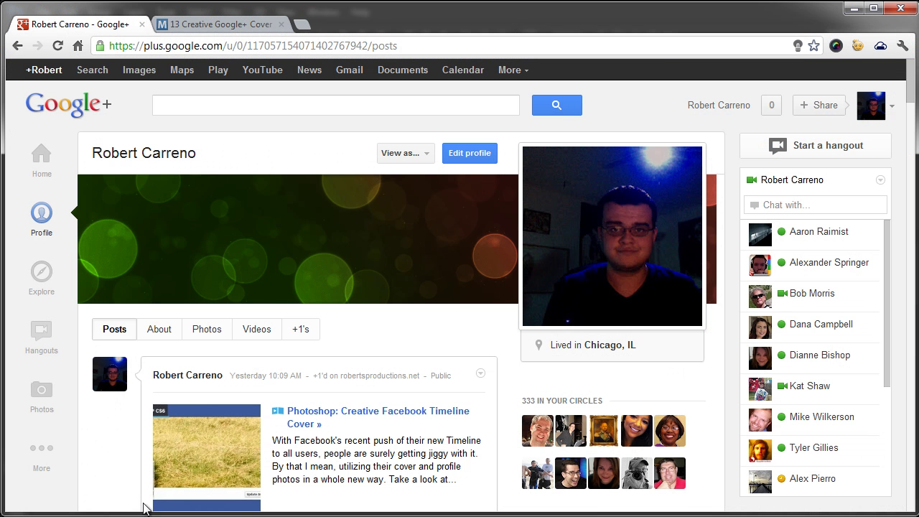
{"action": "mouse_move", "coordinate": [294, 300]}
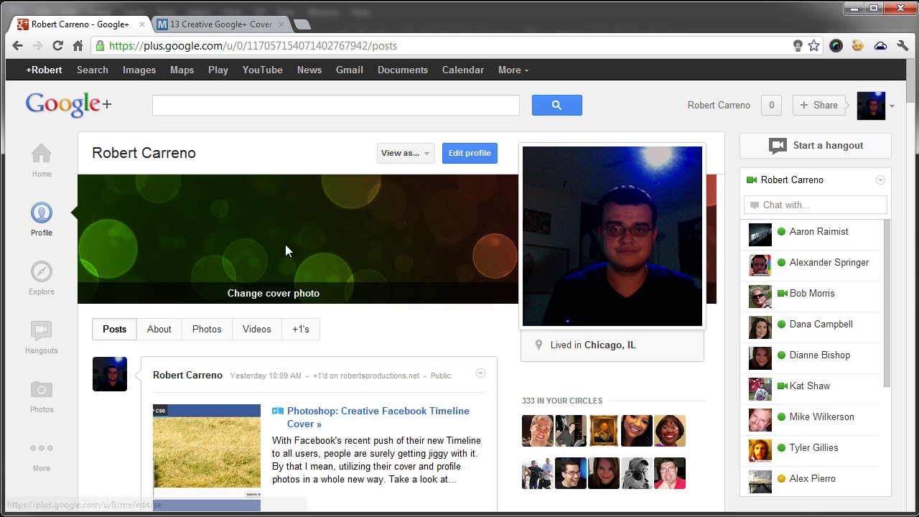
{"action": "mouse_move", "coordinate": [578, 240]}
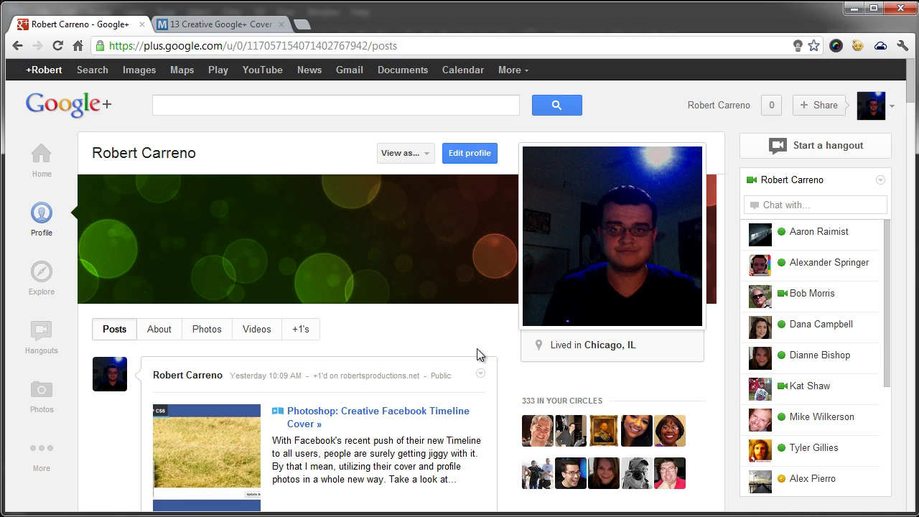
{"action": "key", "text": "alt+Tab"}
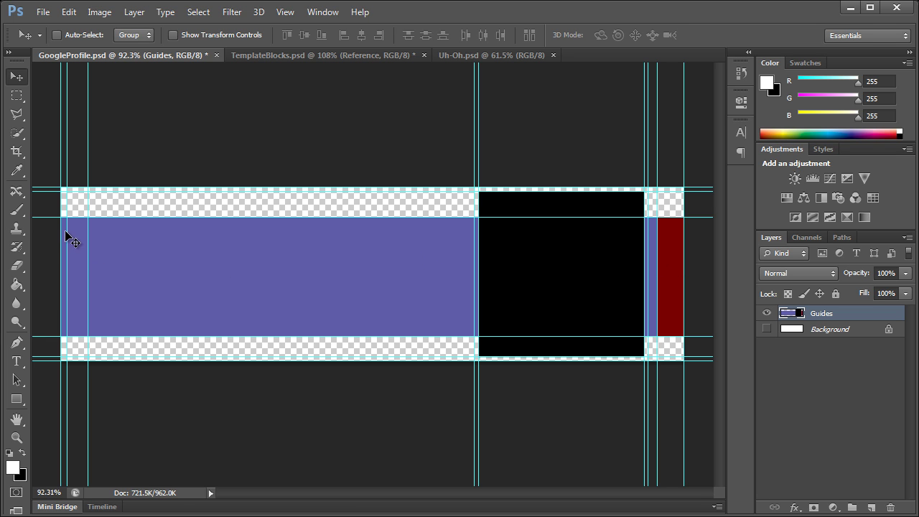
{"action": "key", "text": "alt+Tab"}
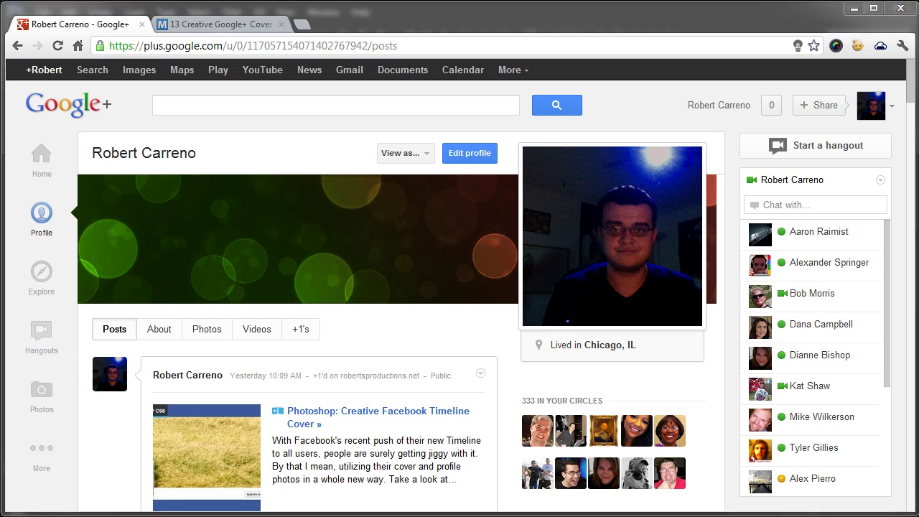
{"action": "key", "text": "alt+Tab"}
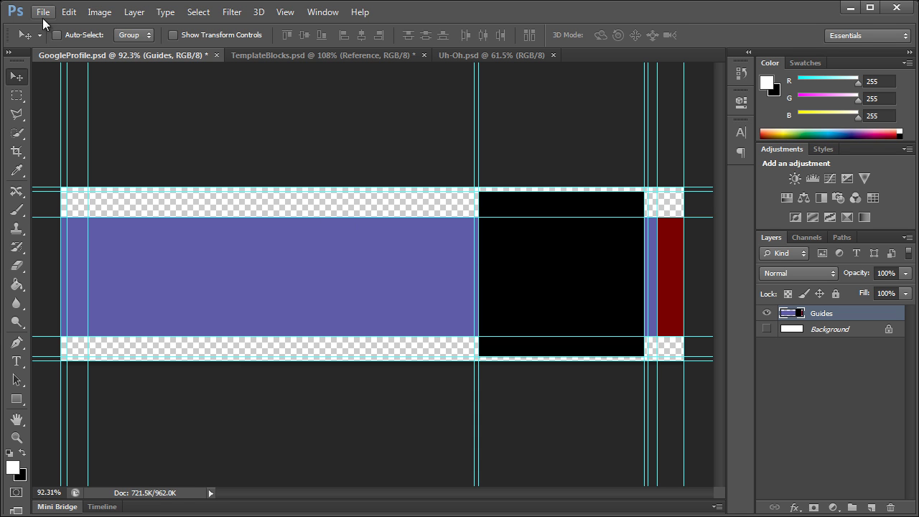
Place the Zebra image into GoogleProfile.psd and scale it to about 83% so that it covers the whole canvas.
{"action": "left_click", "coordinate": [43, 13]}
{"action": "left_click", "coordinate": [77, 244]}
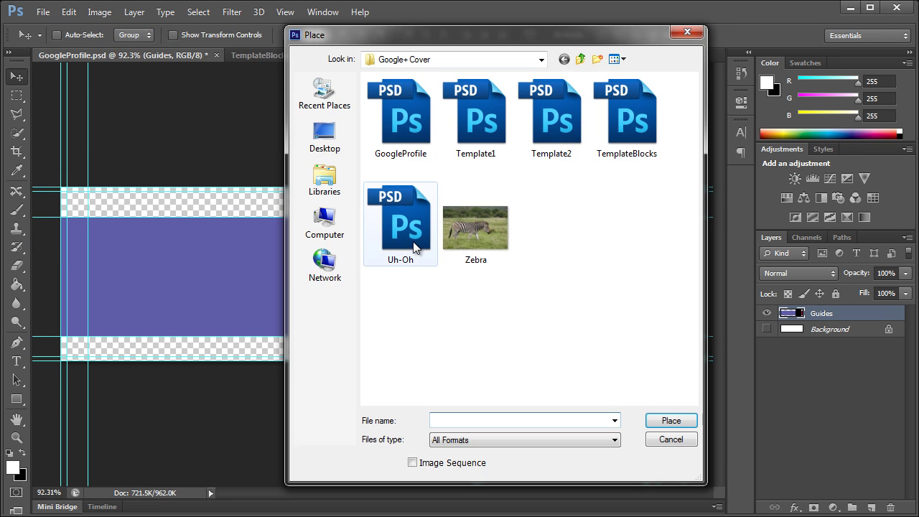
{"action": "left_click", "coordinate": [487, 231]}
{"action": "double_click", "coordinate": [488, 231]}
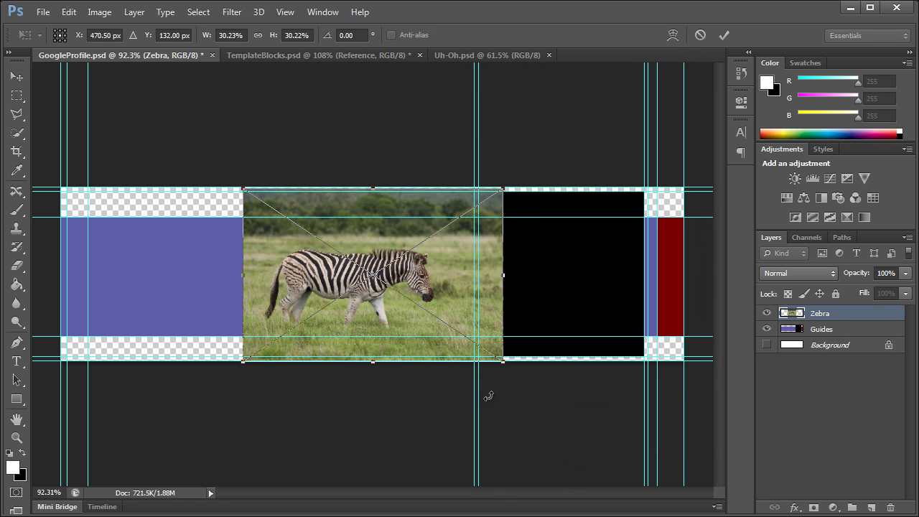
{"action": "left_click_drag", "start_coordinate": [502, 361], "coordinate": [593, 485]}
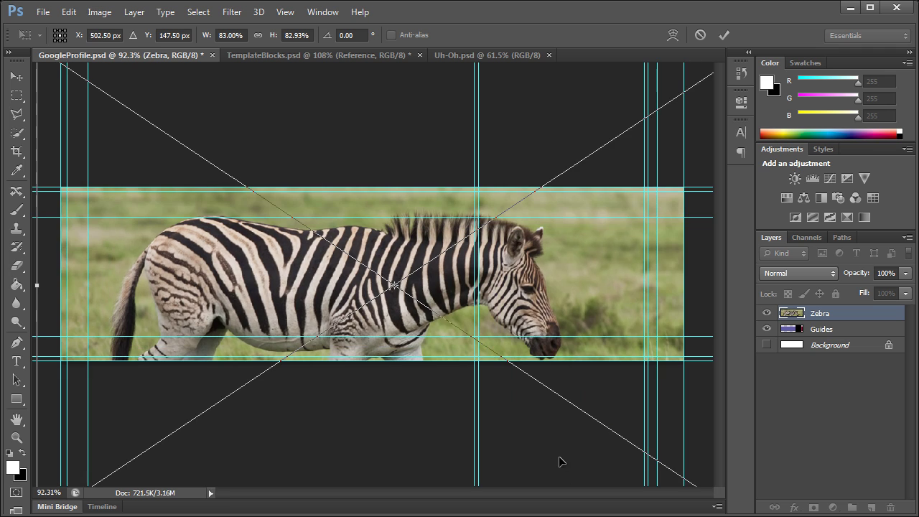
{"action": "key", "text": "Return"}
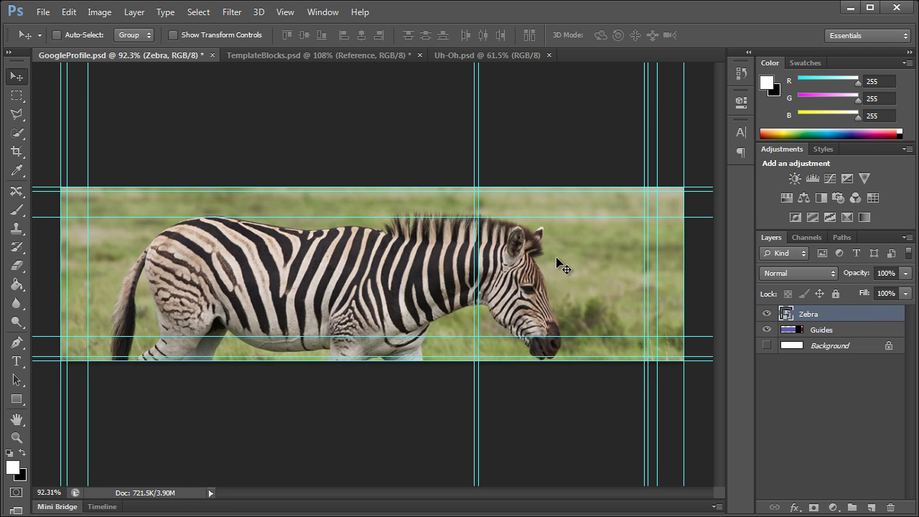
In GoogleProfile.psd, select the full-width cover band of the Zebra layer with the Rectangular Marquee and copy it.
{"action": "left_click", "coordinate": [464, 55]}
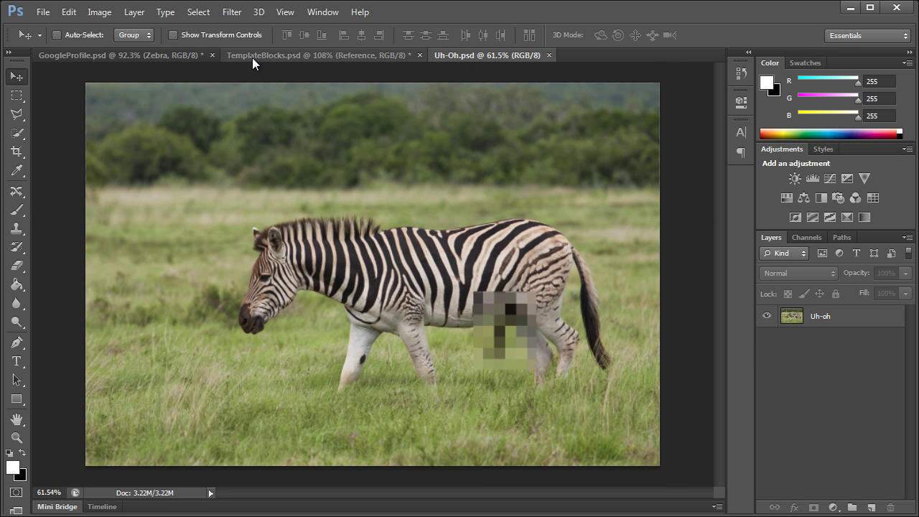
{"action": "left_click", "coordinate": [161, 53]}
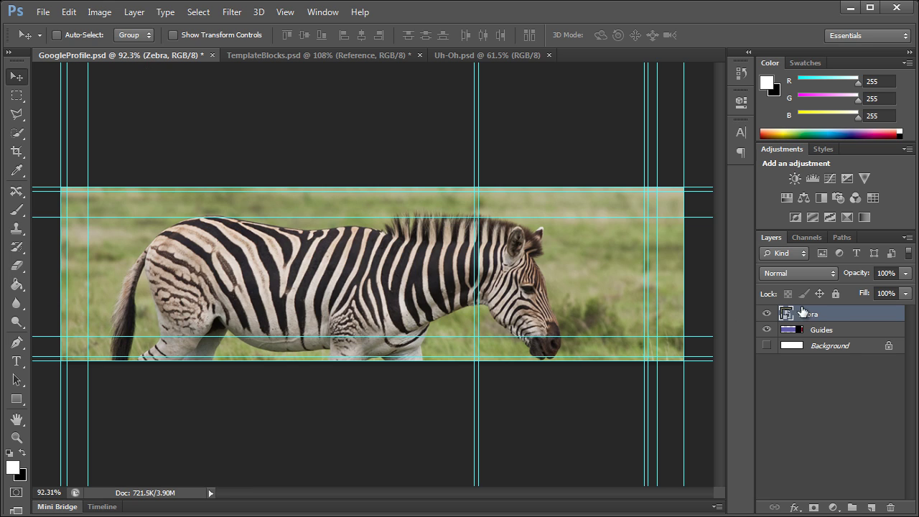
{"action": "left_click", "coordinate": [16, 94]}
{"action": "left_click", "coordinate": [57, 95]}
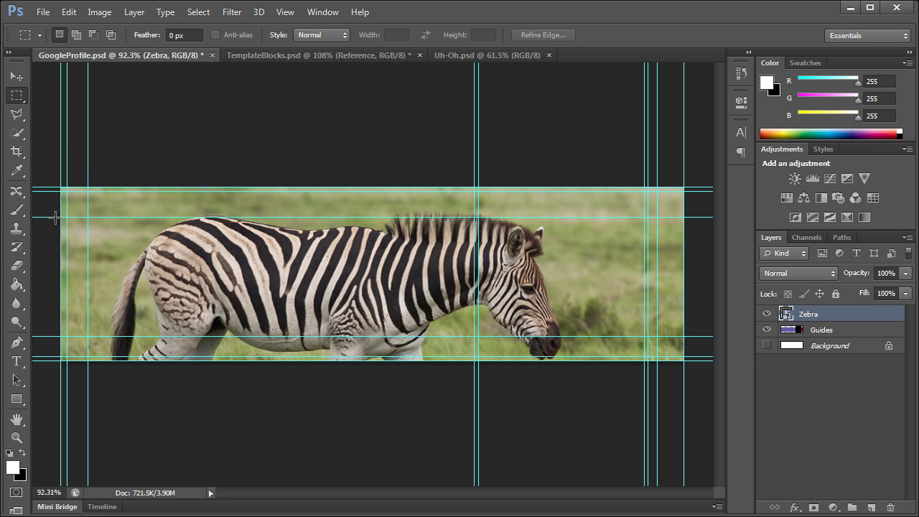
{"action": "left_click_drag", "start_coordinate": [54, 217], "coordinate": [663, 340]}
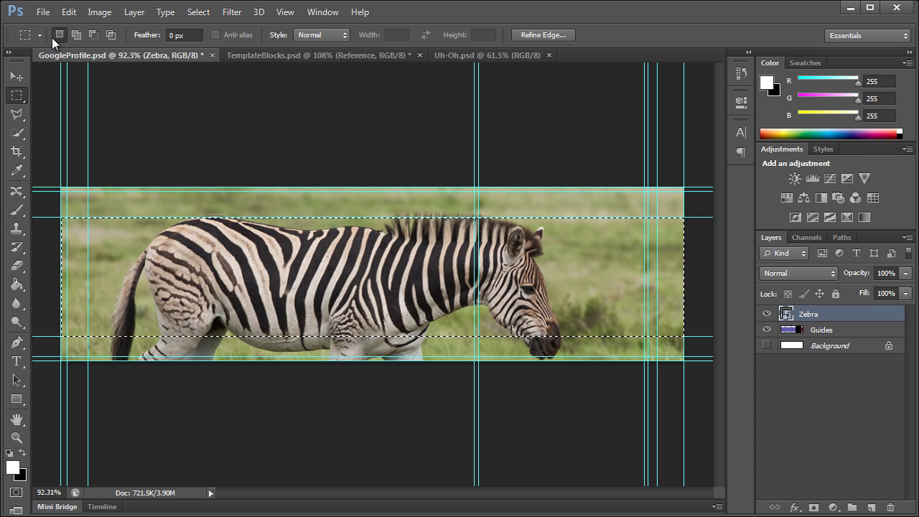
{"action": "left_click", "coordinate": [69, 12]}
{"action": "left_click", "coordinate": [96, 88]}
Create a 940 × 180 pixel document named coverphoto and paste the copied zebra strip into it.
{"action": "left_click", "coordinate": [69, 13]}
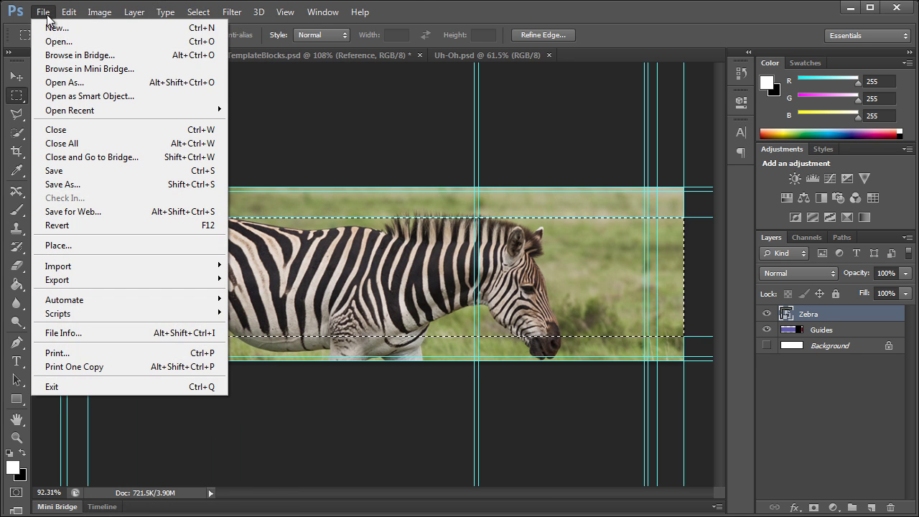
{"action": "left_click", "coordinate": [53, 26]}
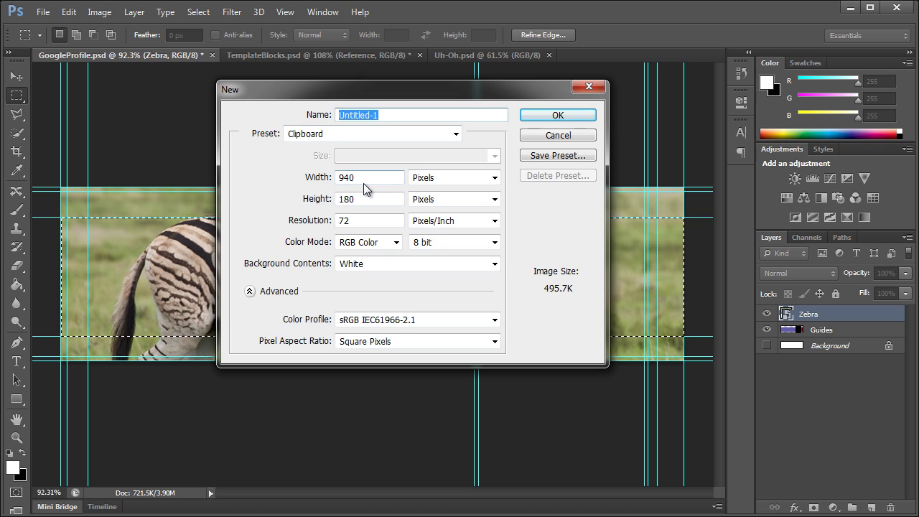
{"action": "type", "text": "coverphoto"}
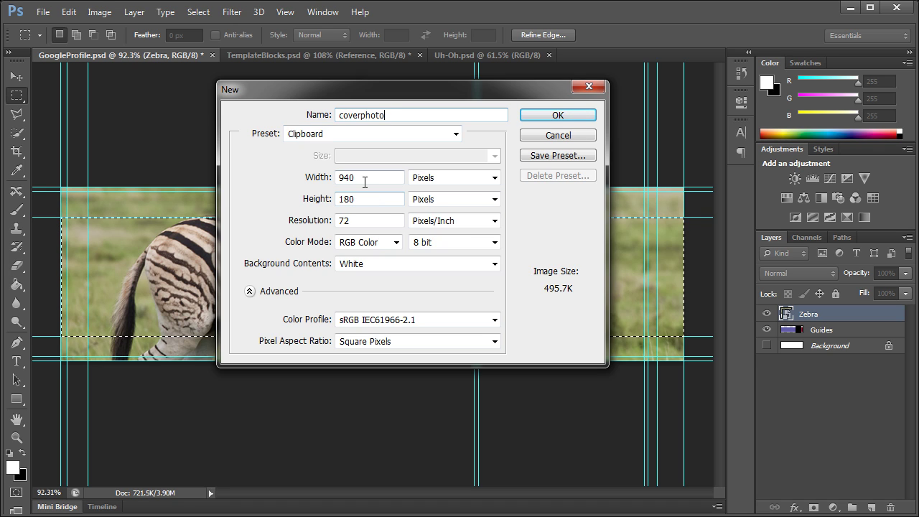
{"action": "left_click", "coordinate": [535, 115]}
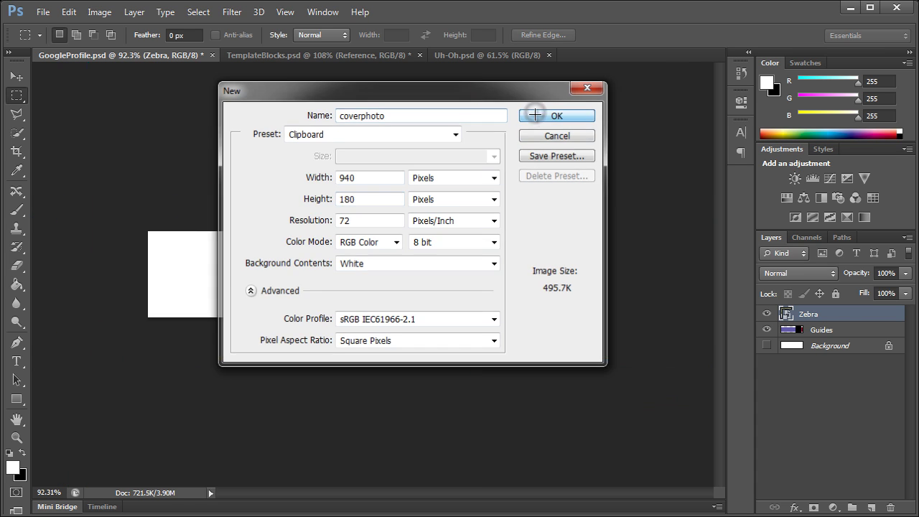
{"action": "left_click", "coordinate": [71, 12]}
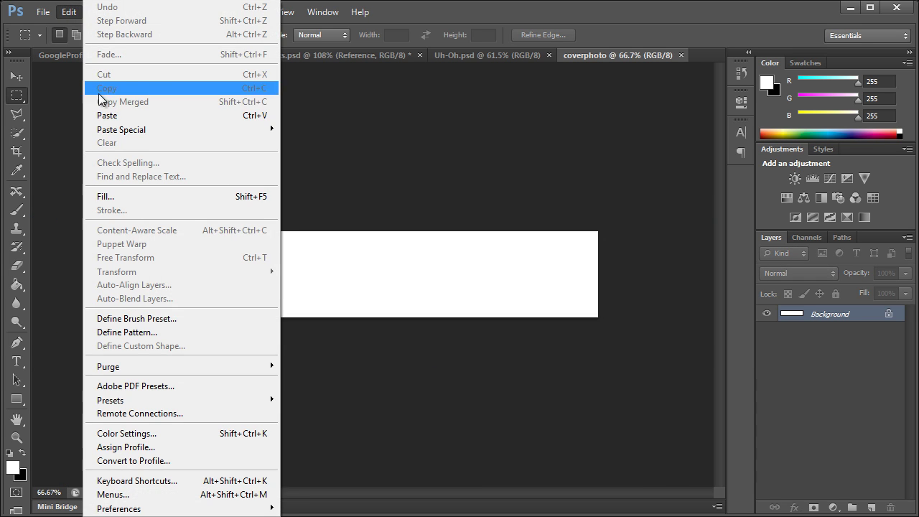
{"action": "left_click", "coordinate": [103, 113]}
{"action": "key", "text": "ctrl+0"}
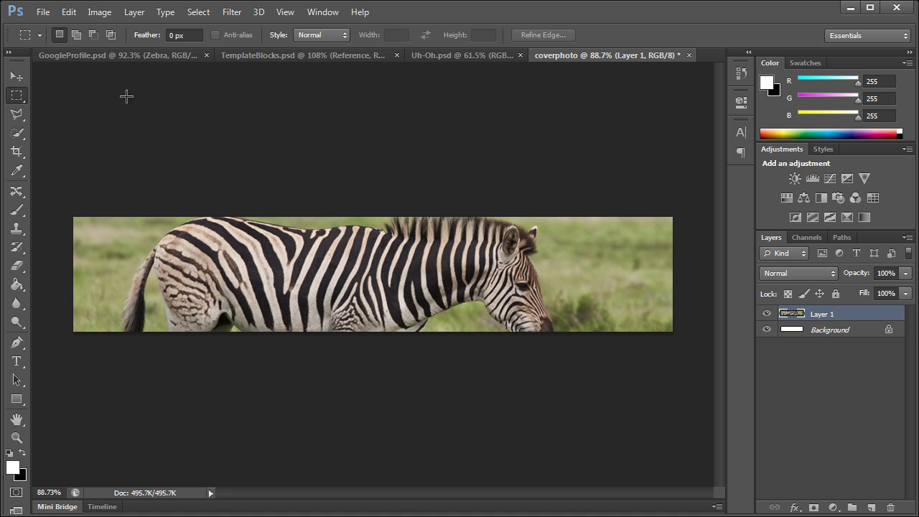
Save the cover strip as coverphoto.jpg in JPEG format with quality 8 in the Google+ Cover folder.
{"action": "left_click", "coordinate": [43, 12]}
{"action": "left_click", "coordinate": [68, 181]}
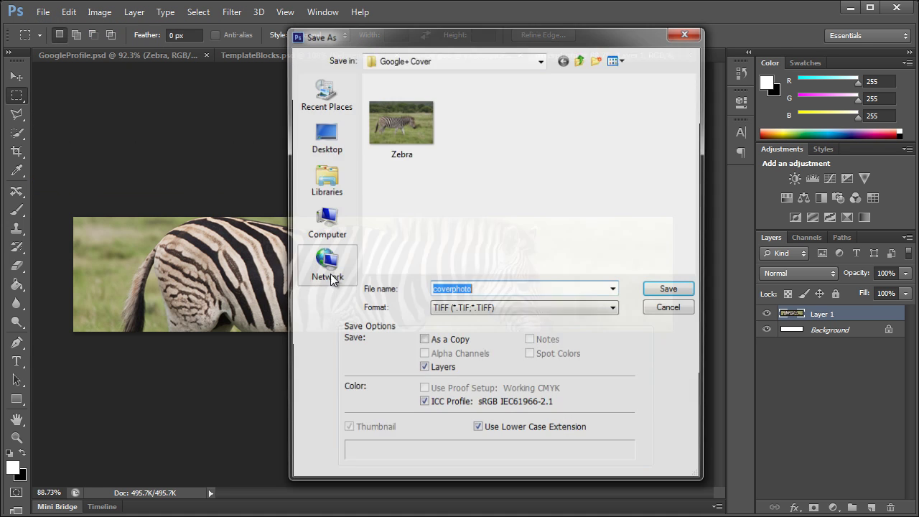
{"action": "left_click", "coordinate": [463, 308]}
{"action": "left_click", "coordinate": [477, 405]}
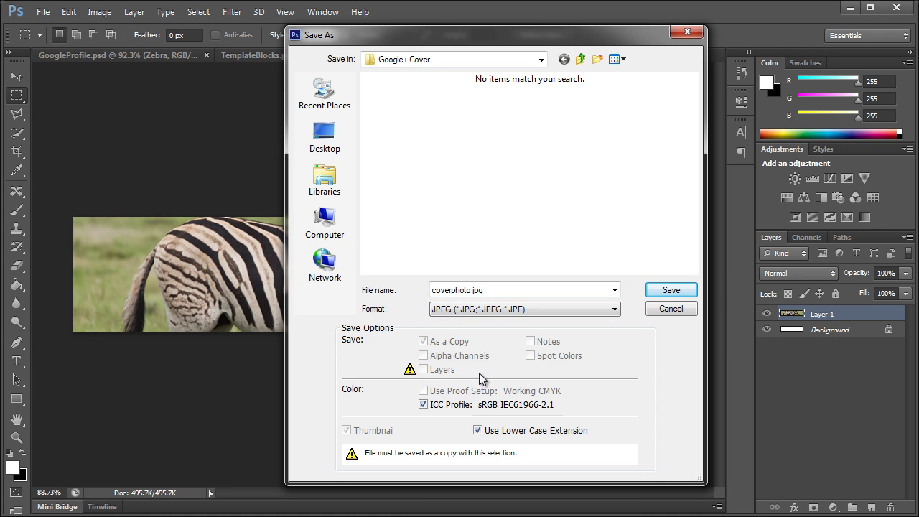
{"action": "left_click", "coordinate": [665, 291]}
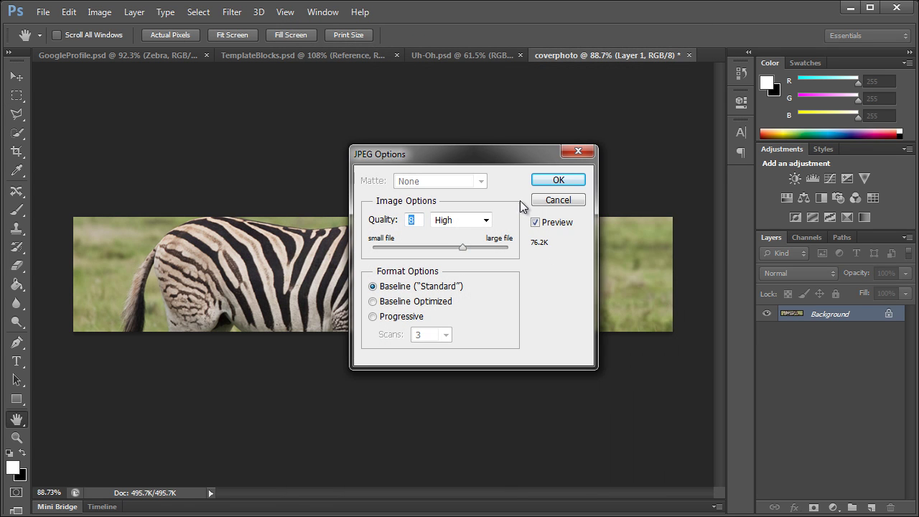
{"action": "left_click", "coordinate": [553, 181]}
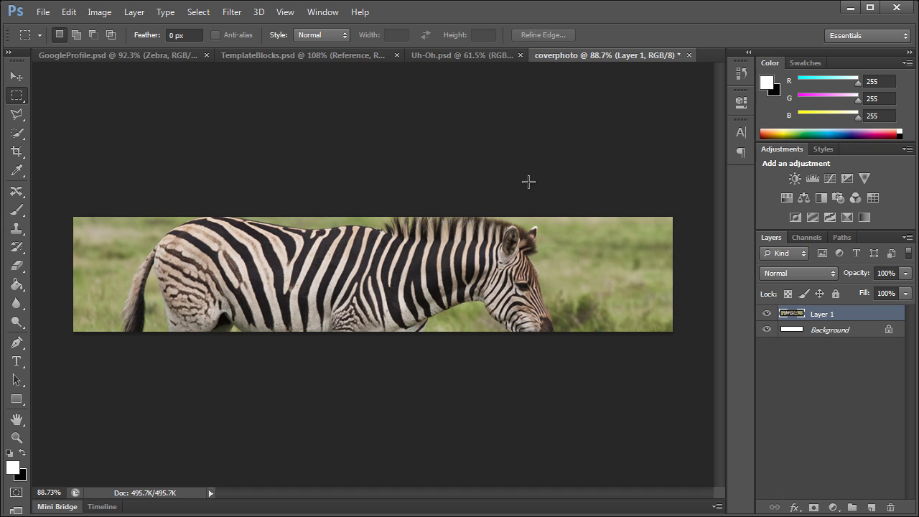
In GoogleProfile.psd, copy the Zebra layer area over the black profile-photo square, hiding the layer while selecting the square with the Rectangular Marquee.
{"action": "left_click", "coordinate": [118, 51]}
{"action": "scroll", "coordinate": [607, 228], "scroll_direction": "up", "scroll_amount": 3}
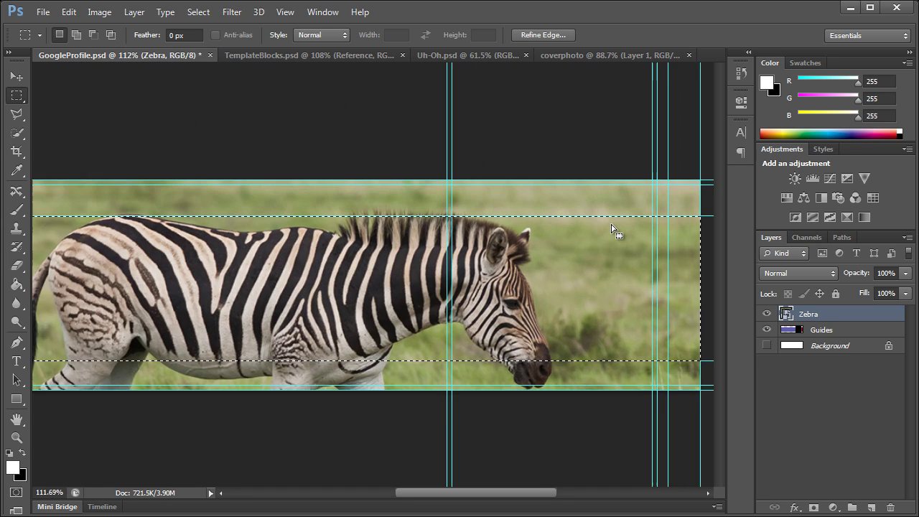
{"action": "left_click_drag", "start_coordinate": [585, 257], "coordinate": [410, 250]}
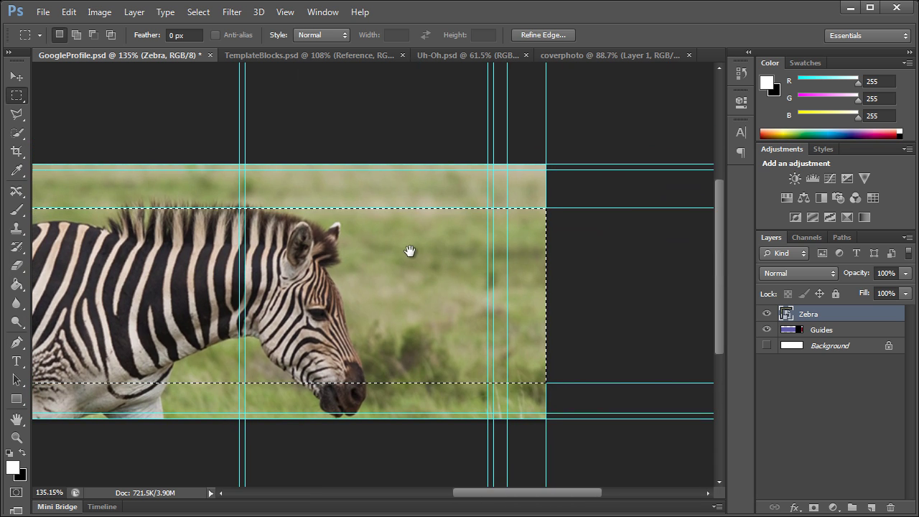
{"action": "key", "text": "ctrl+d"}
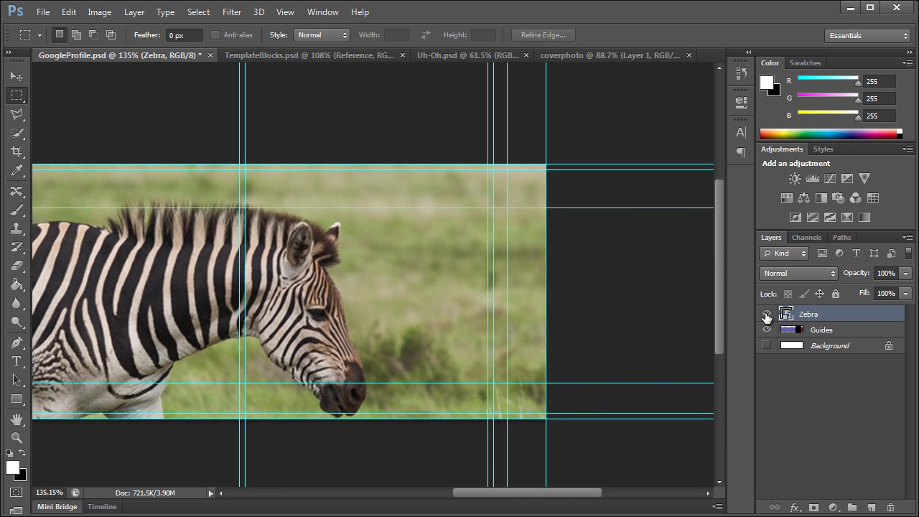
{"action": "left_click", "coordinate": [767, 314]}
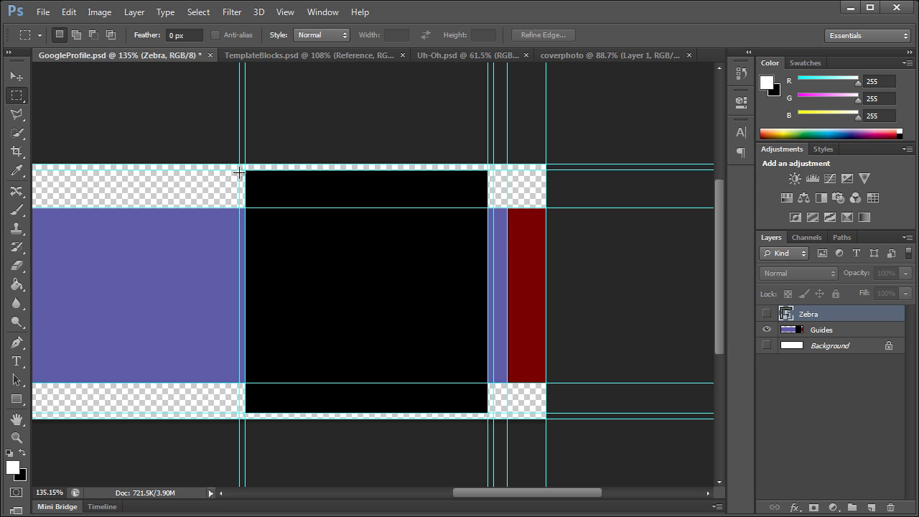
{"action": "left_click_drag", "start_coordinate": [244, 169], "coordinate": [489, 414]}
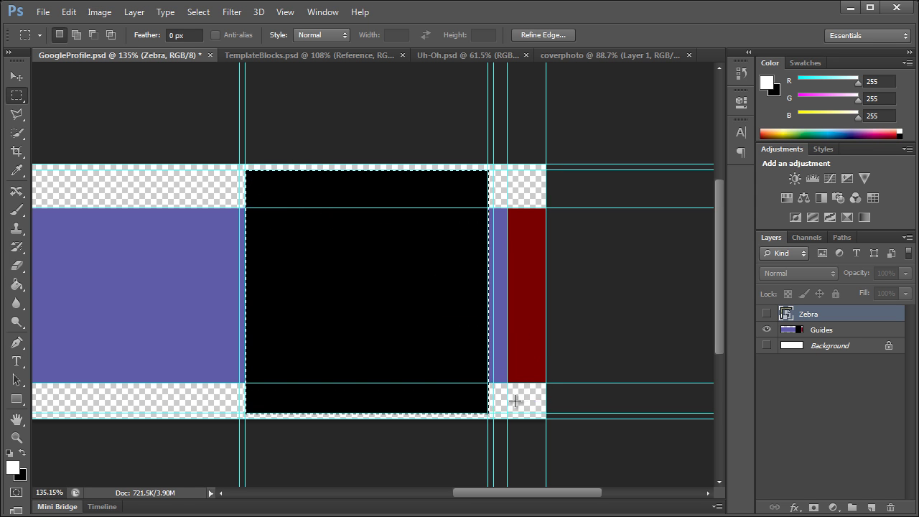
{"action": "left_click", "coordinate": [767, 314]}
{"action": "left_click", "coordinate": [69, 12]}
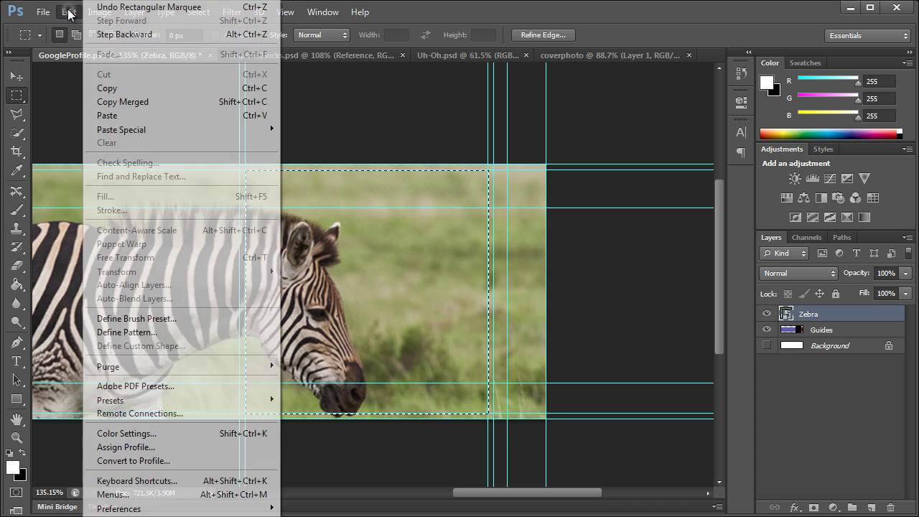
{"action": "left_click", "coordinate": [100, 87]}
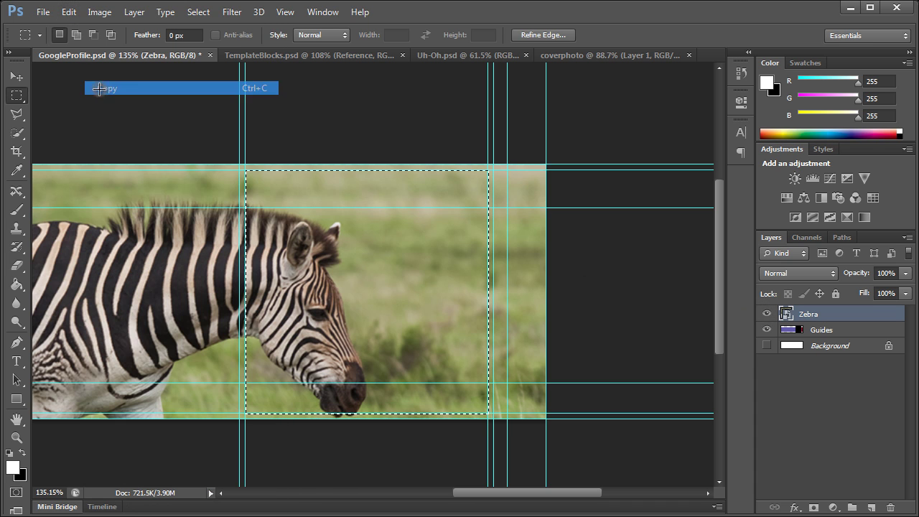
Create a 251 × 251 pixel document named profilephoto and paste the copied zebra head area into it.
{"action": "left_click", "coordinate": [42, 12]}
{"action": "left_click", "coordinate": [47, 24]}
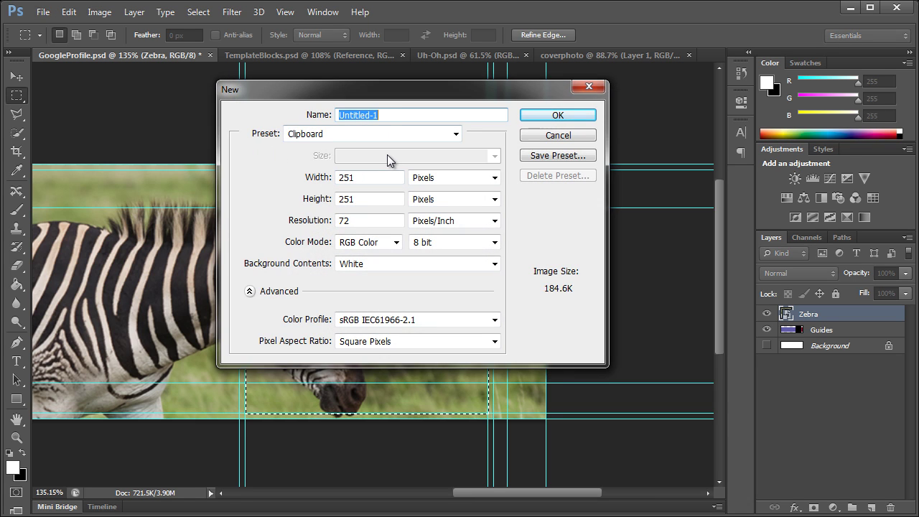
{"action": "type", "text": "profilephoto"}
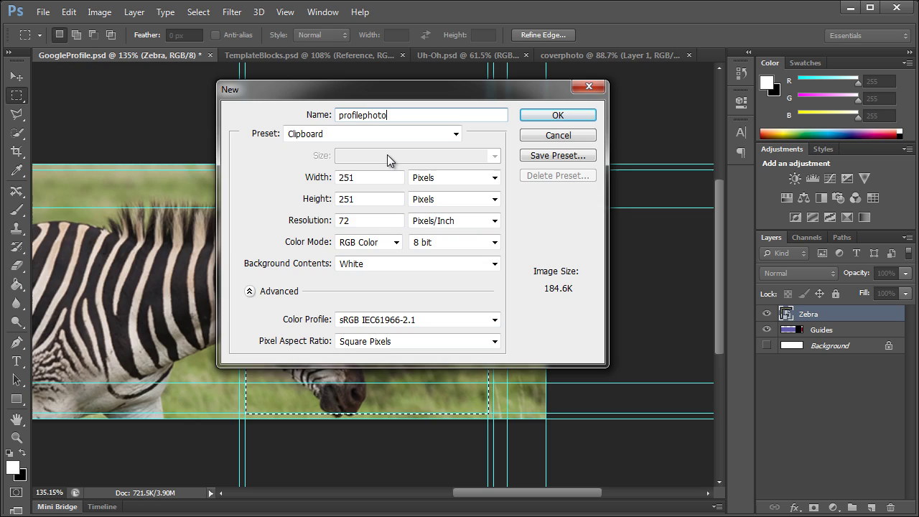
{"action": "key", "text": "Return"}
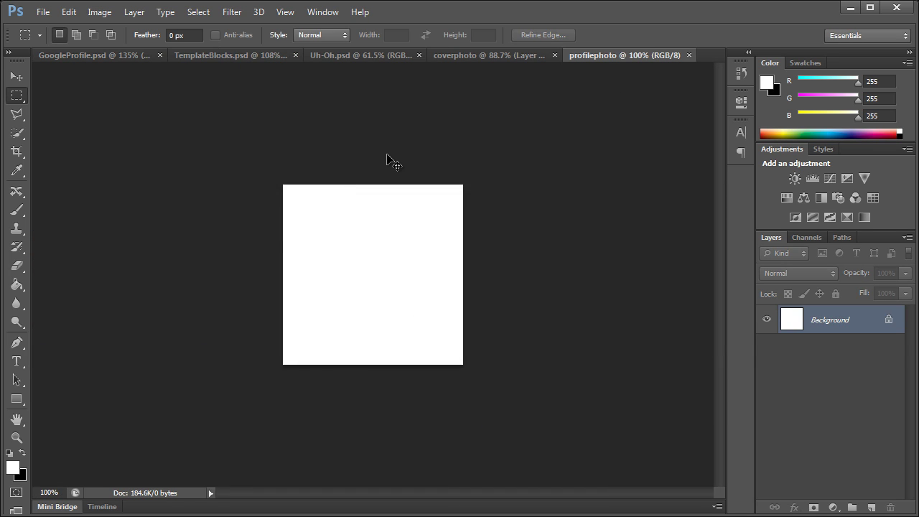
{"action": "key", "text": "ctrl+v"}
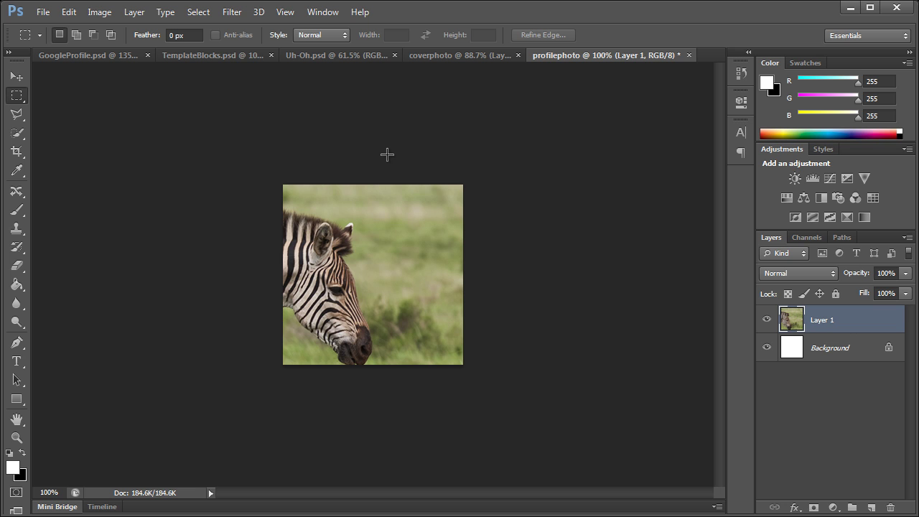
Save the profile photo as profilephoto in JPEG format with quality 8 in the Google+ Cover folder.
{"action": "left_click", "coordinate": [45, 13]}
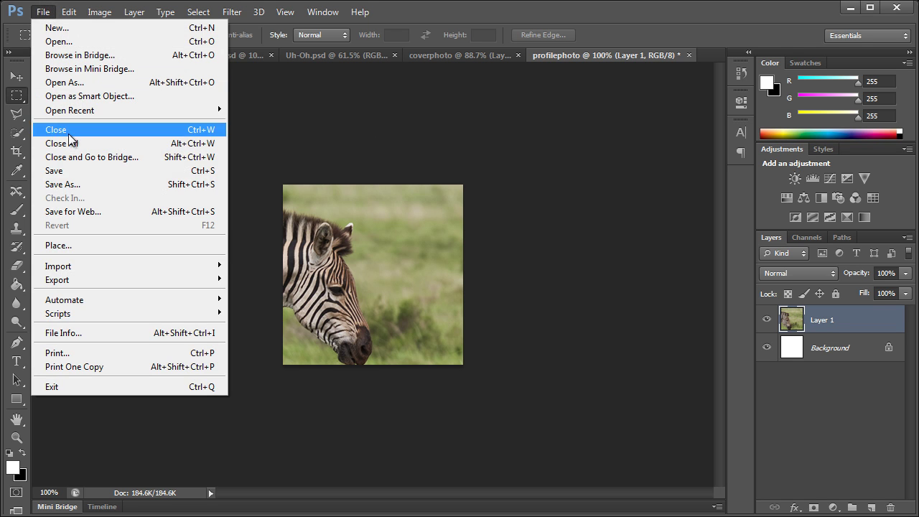
{"action": "left_click", "coordinate": [64, 185]}
{"action": "left_click", "coordinate": [459, 309]}
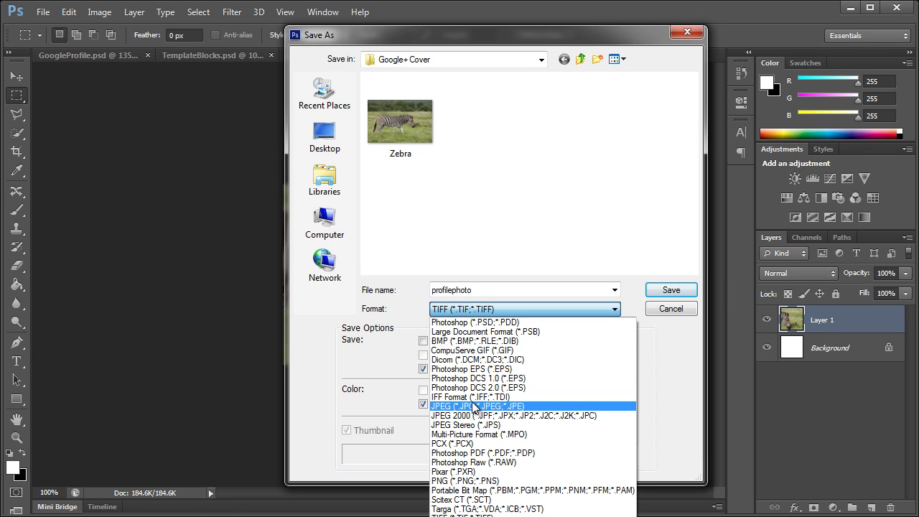
{"action": "left_click", "coordinate": [475, 406]}
{"action": "left_click", "coordinate": [660, 291]}
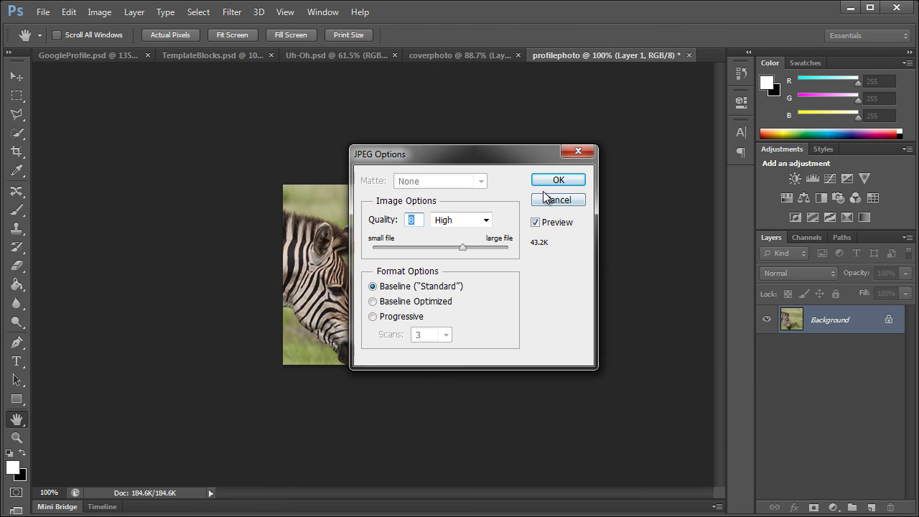
{"action": "left_click", "coordinate": [551, 180]}
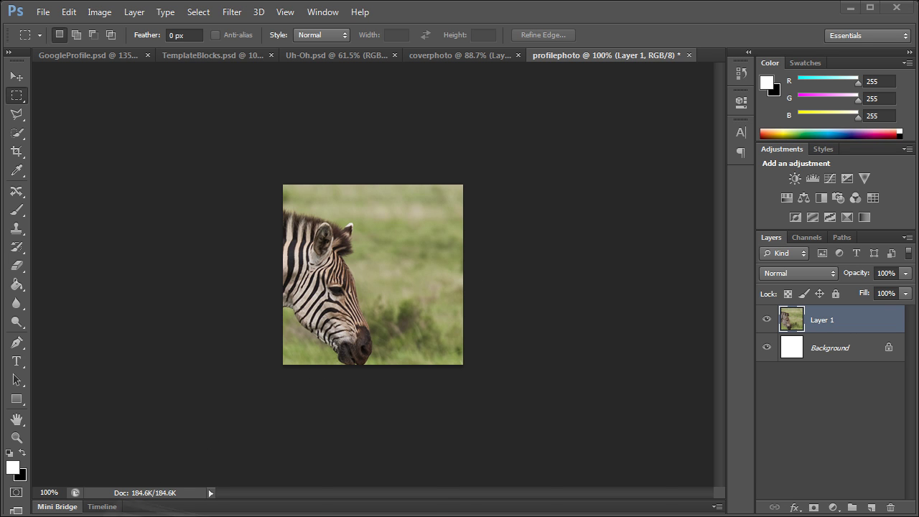
Switch to Google+ in the browser, upload profilephoto, extend the crop over the whole image and set it as the profile photo without posting about it.
{"action": "left_click", "coordinate": [851, 7]}
{"action": "left_click", "coordinate": [598, 314]}
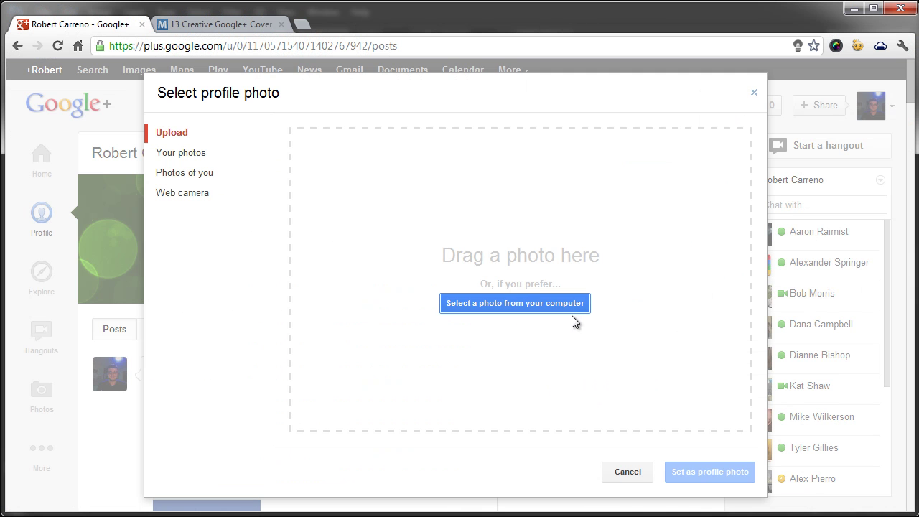
{"action": "left_click_drag", "start_coordinate": [392, 516], "coordinate": [391, 206]}
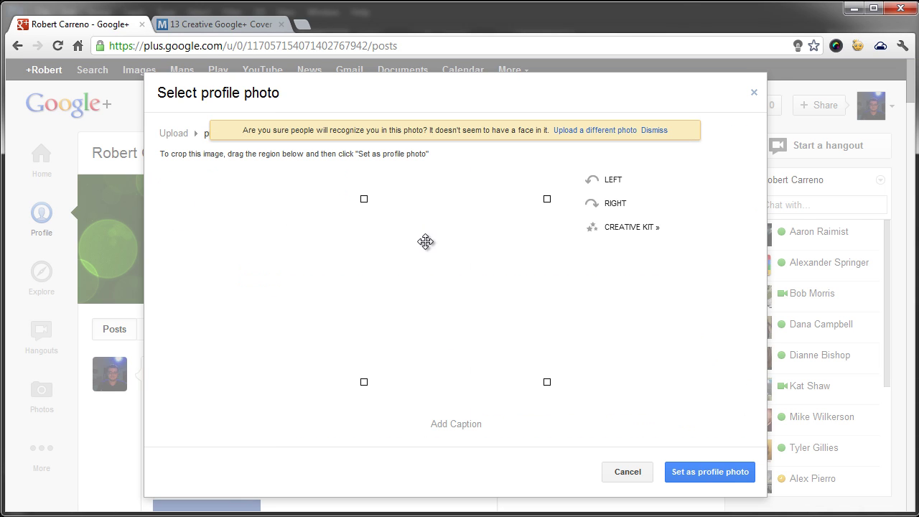
{"action": "left_click_drag", "start_coordinate": [499, 302], "coordinate": [437, 258]}
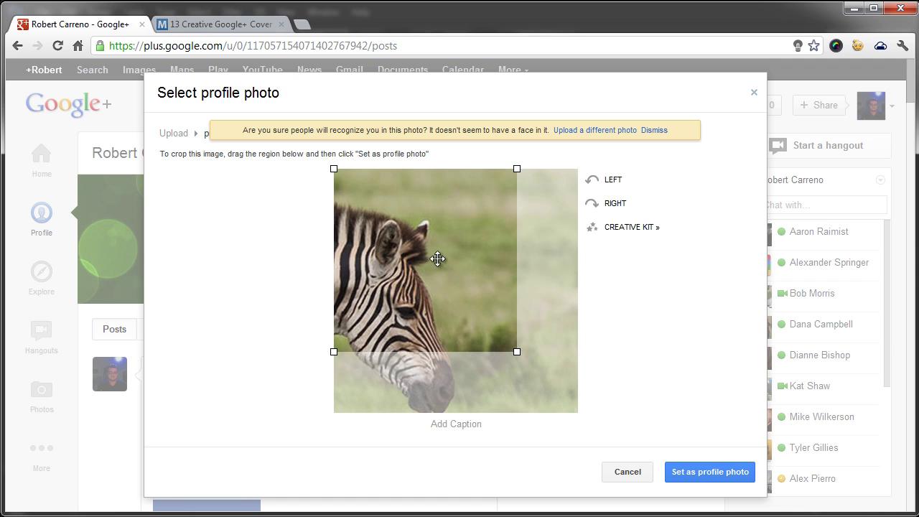
{"action": "left_click_drag", "start_coordinate": [516, 350], "coordinate": [578, 413]}
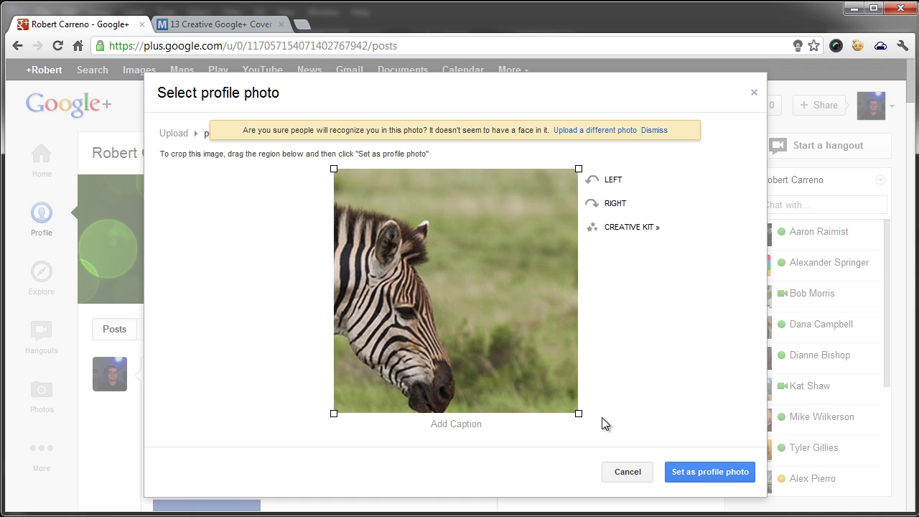
{"action": "left_click", "coordinate": [705, 471]}
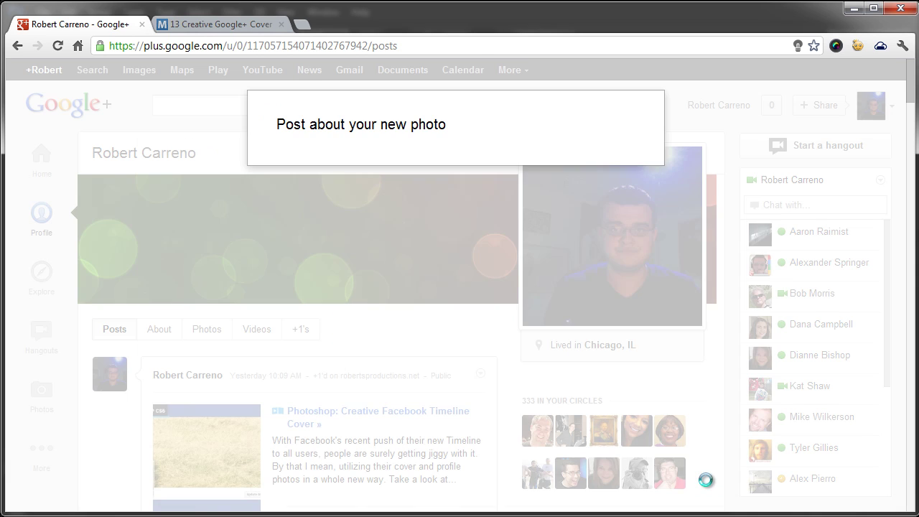
{"action": "left_click", "coordinate": [361, 376]}
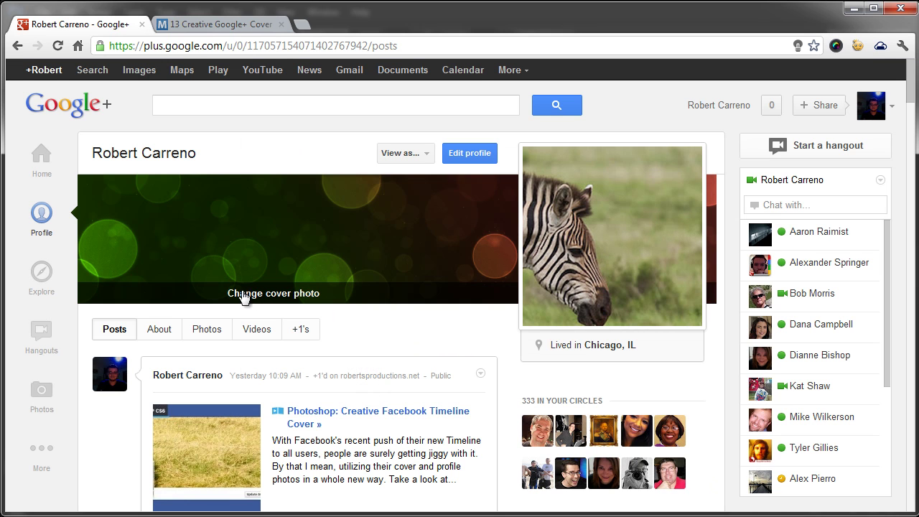
Replace the Google+ cover photo with coverphoto.jpg at its full crop and save the profile.
{"action": "left_click", "coordinate": [290, 295]}
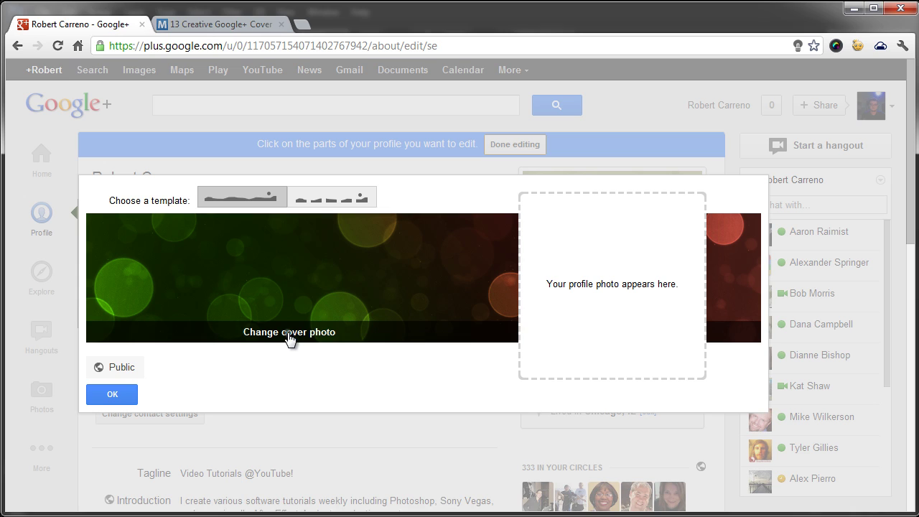
{"action": "left_click", "coordinate": [290, 335]}
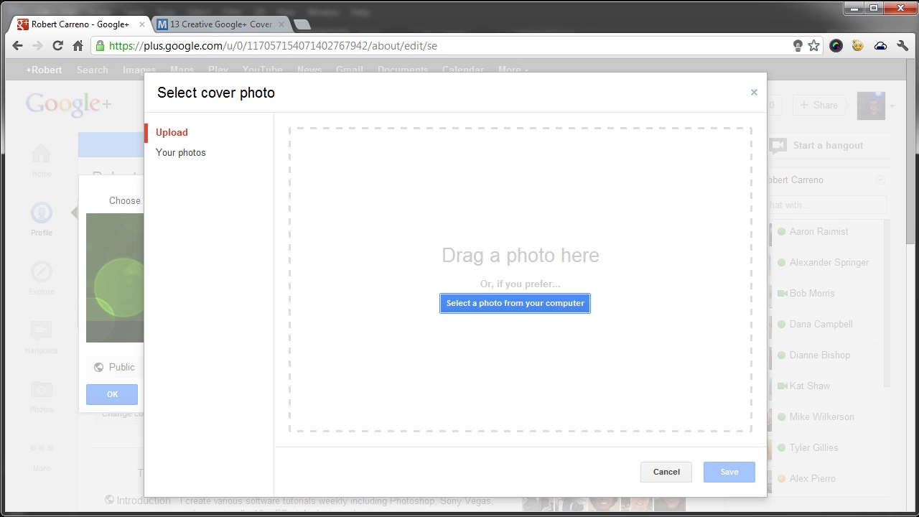
{"action": "left_click_drag", "start_coordinate": [0, 181], "coordinate": [388, 190]}
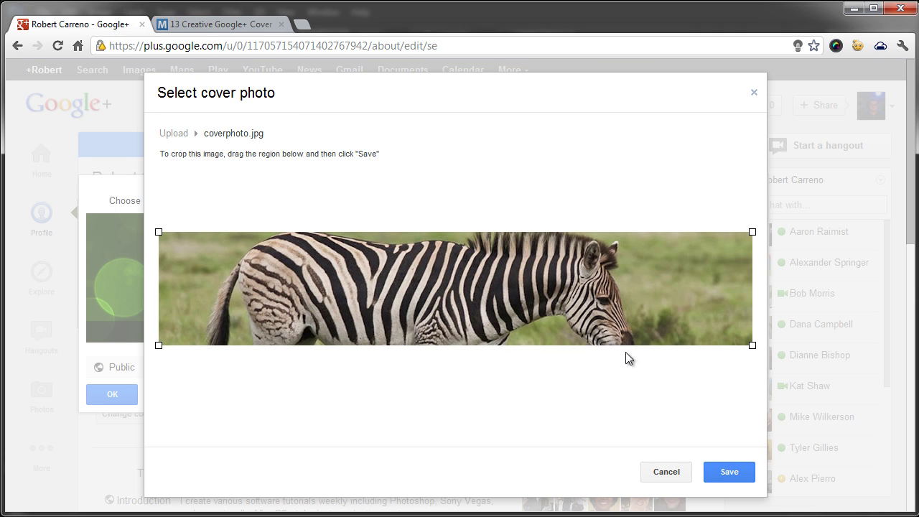
{"action": "left_click", "coordinate": [719, 470]}
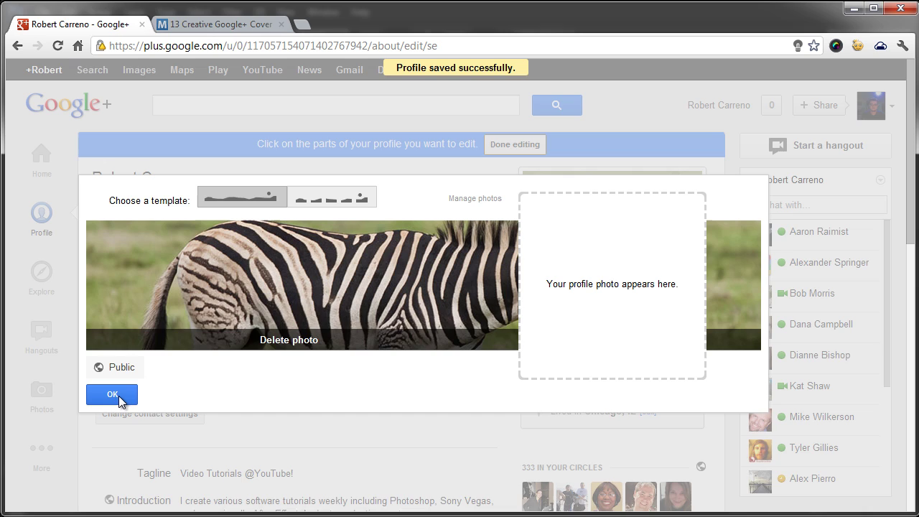
{"action": "left_click", "coordinate": [112, 395]}
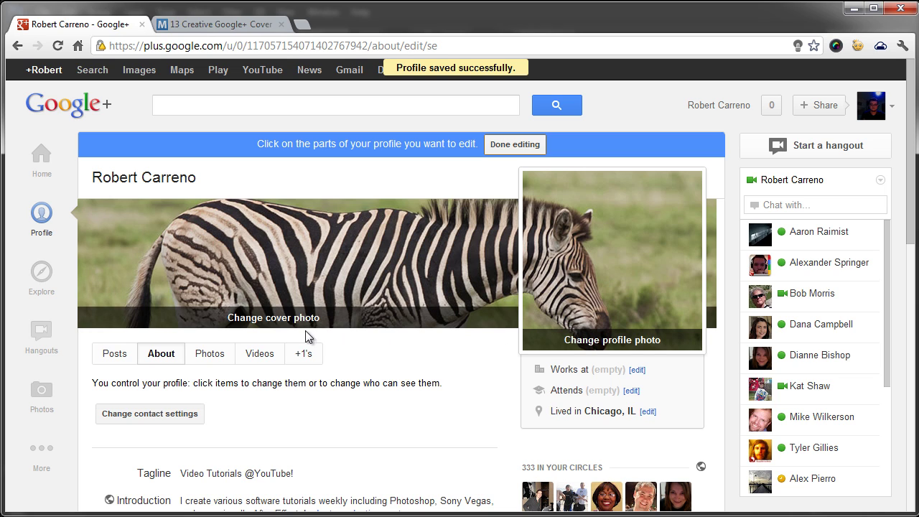
Reopen the cover photo editor and choose the template with five separate photo blocks.
{"action": "left_click", "coordinate": [287, 320]}
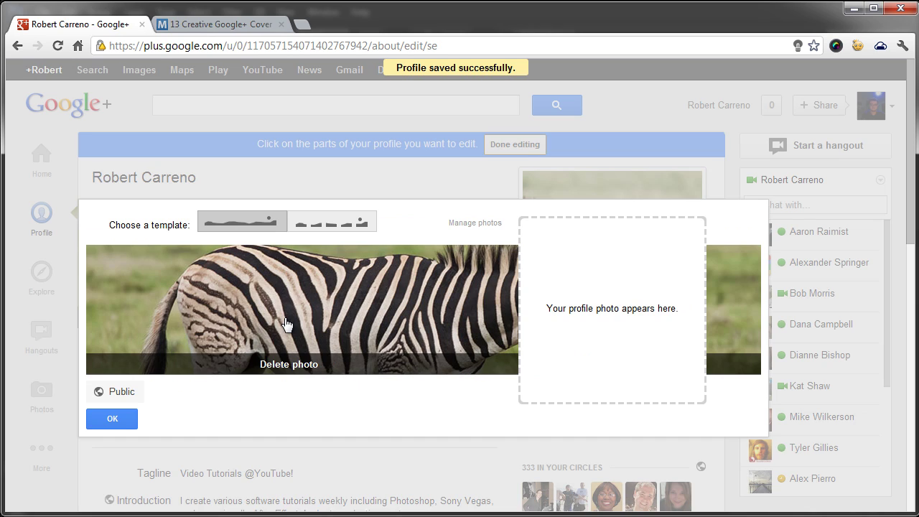
{"action": "left_click", "coordinate": [337, 227]}
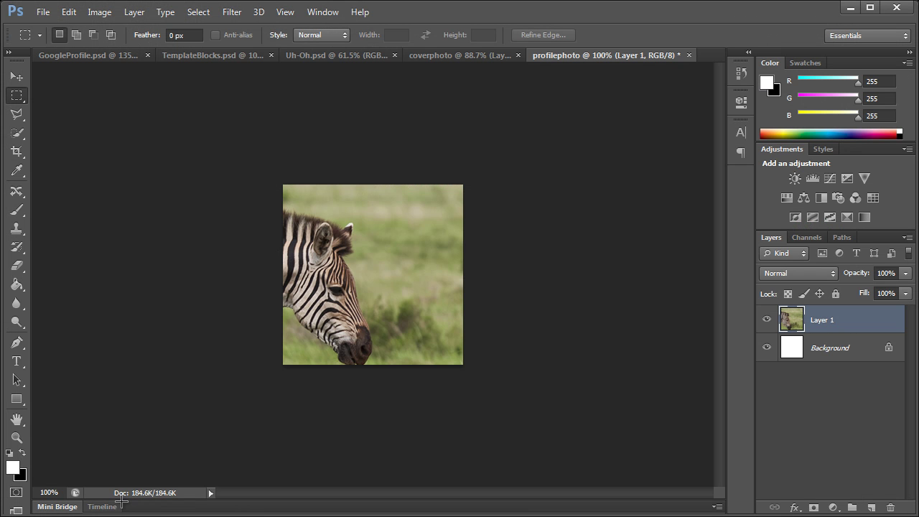
Switch to TemplateBlocks.psd in Photoshop and show its guides and slices.
{"action": "left_click", "coordinate": [186, 58]}
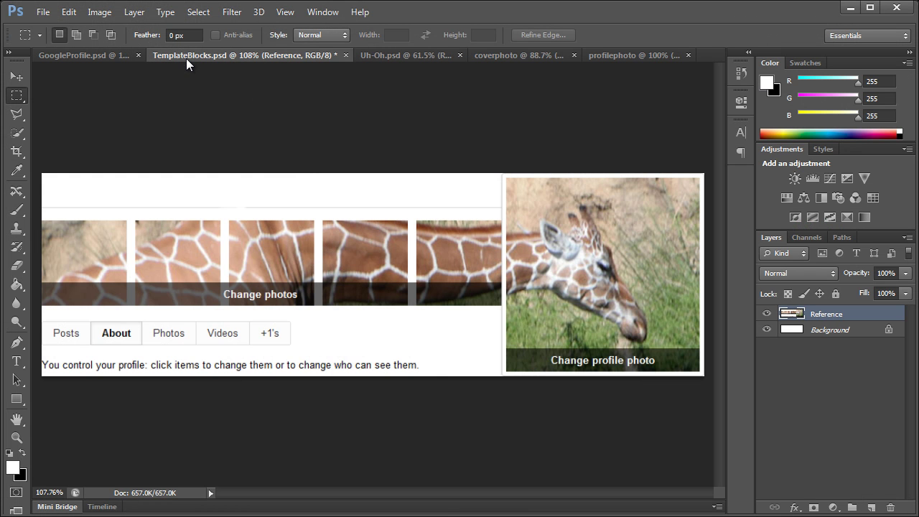
{"action": "key", "text": "ctrl+minus"}
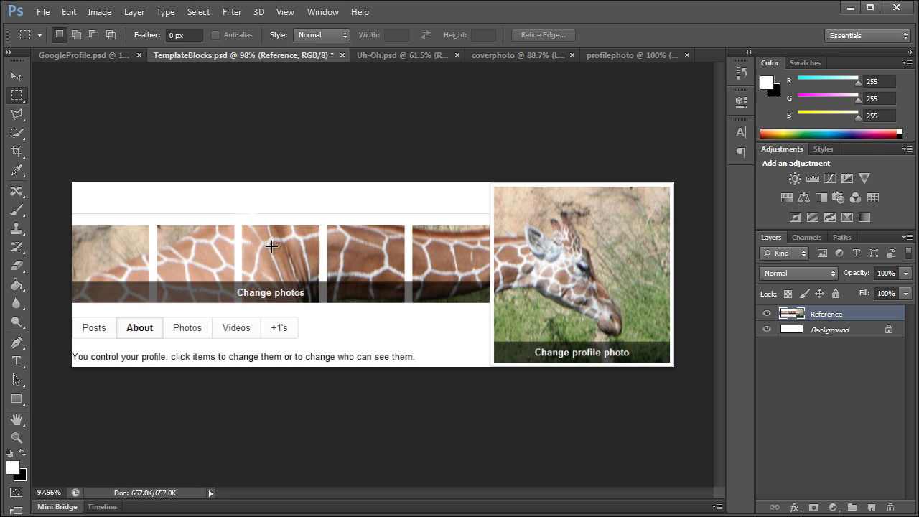
{"action": "scroll", "coordinate": [273, 251], "scroll_direction": "up", "scroll_amount": 1}
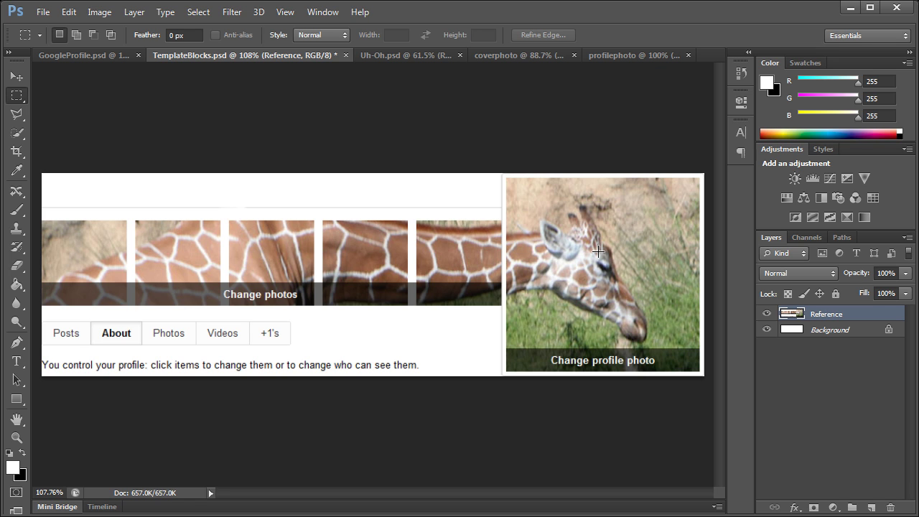
{"action": "left_click", "coordinate": [285, 13]}
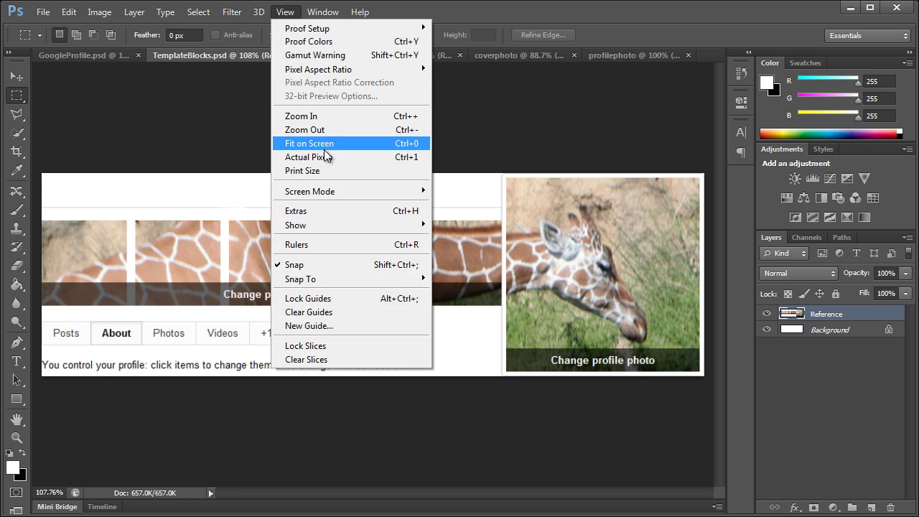
{"action": "left_click", "coordinate": [311, 208]}
{"action": "scroll", "coordinate": [333, 249], "scroll_direction": "down", "scroll_amount": 1}
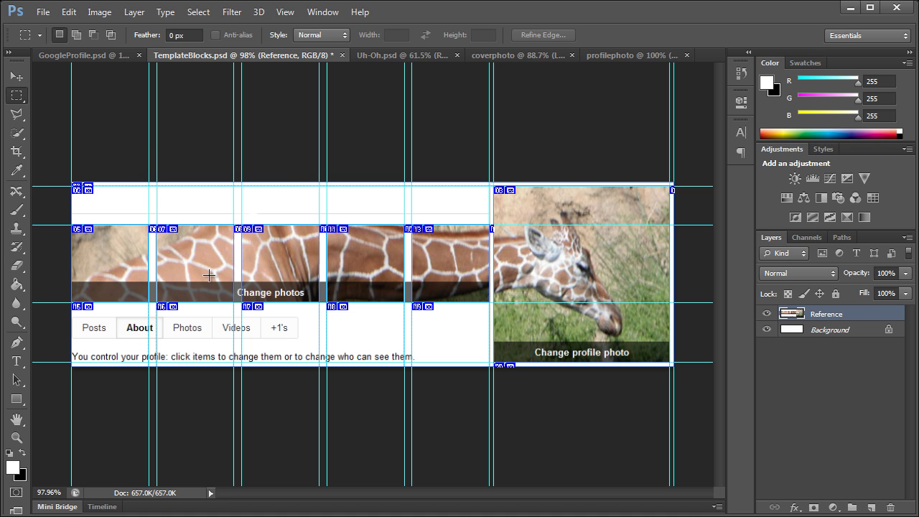
Place the Zebra image into TemplateBlocks.psd, scale it to about 84% and position it over the whole template.
{"action": "left_click", "coordinate": [43, 13]}
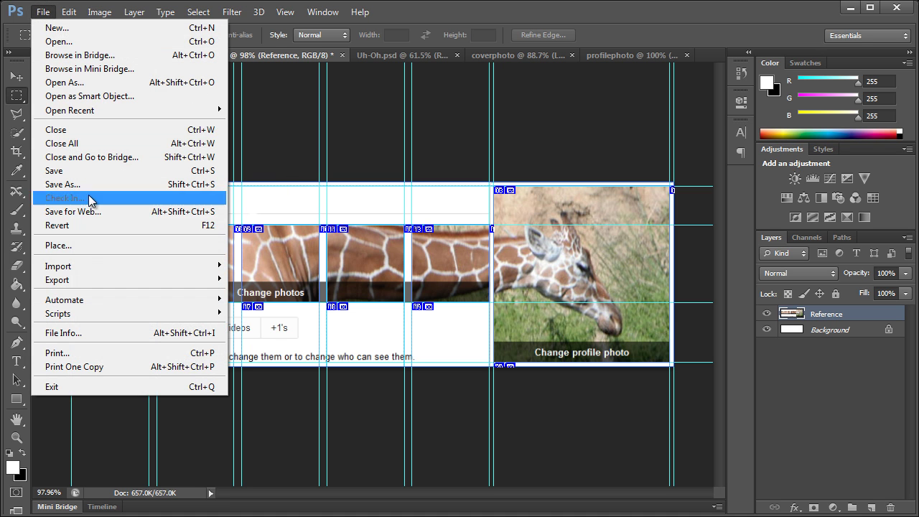
{"action": "left_click", "coordinate": [93, 244]}
{"action": "double_click", "coordinate": [622, 226]}
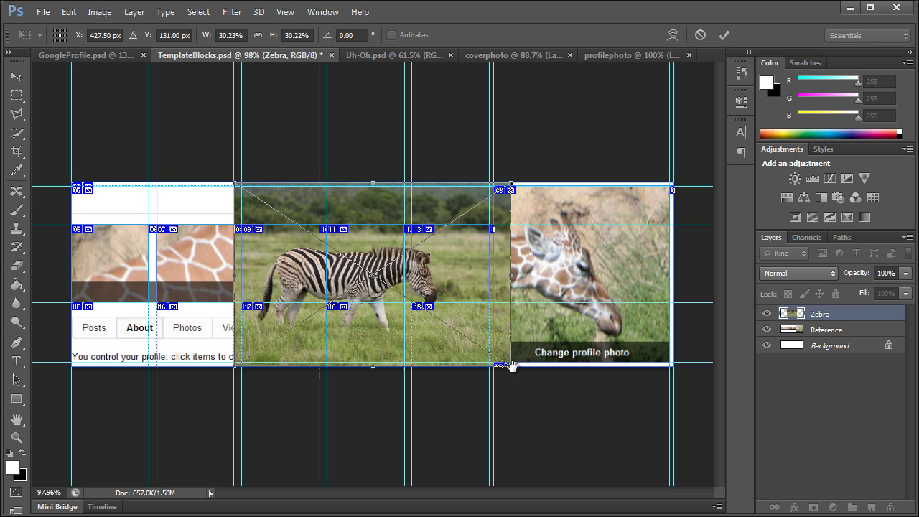
{"action": "left_click_drag", "start_coordinate": [511, 368], "coordinate": [815, 438]}
{"action": "left_click_drag", "start_coordinate": [565, 442], "coordinate": [591, 416]}
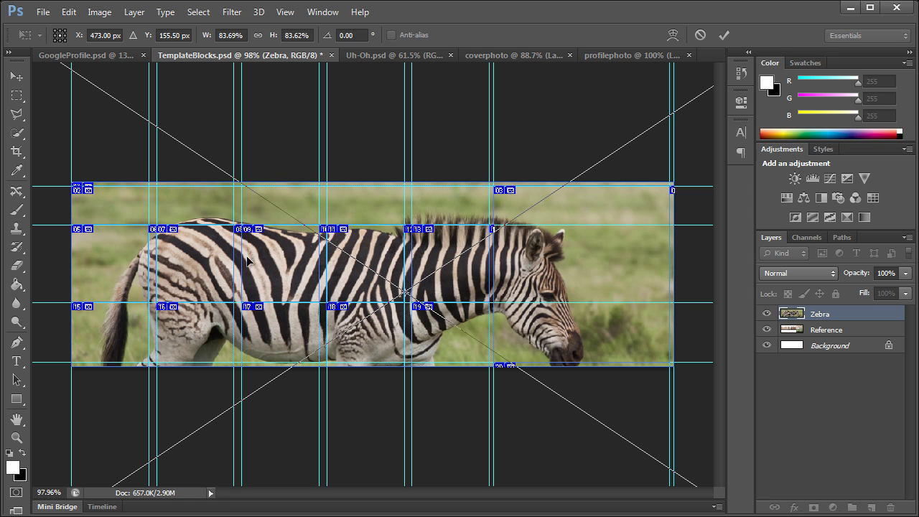
{"action": "mouse_move", "coordinate": [596, 450]}
{"action": "left_mouse_down"}
{"action": "mouse_move", "coordinate": [579, 453]}
{"action": "mouse_move", "coordinate": [589, 461]}
{"action": "left_mouse_up"}
Rotate the placed zebra about 7° counterclockwise, move its head into the profile photo slice and commit the placement.
{"action": "scroll", "coordinate": [565, 290], "scroll_direction": "down", "scroll_amount": 2}
{"action": "scroll", "coordinate": [565, 290], "scroll_direction": "down", "scroll_amount": 2}
{"action": "left_click_drag", "start_coordinate": [518, 75], "coordinate": [515, 94]}
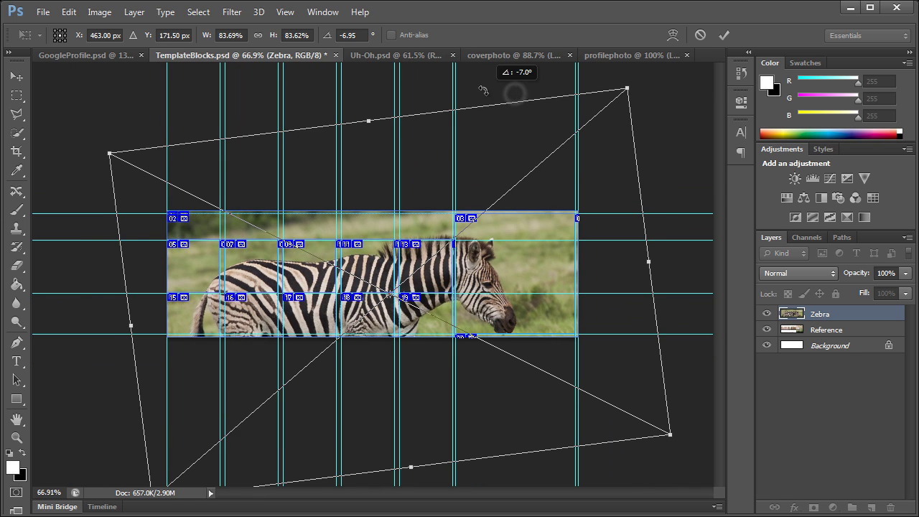
{"action": "left_click_drag", "start_coordinate": [527, 412], "coordinate": [547, 393]}
{"action": "key", "text": "Escape"}
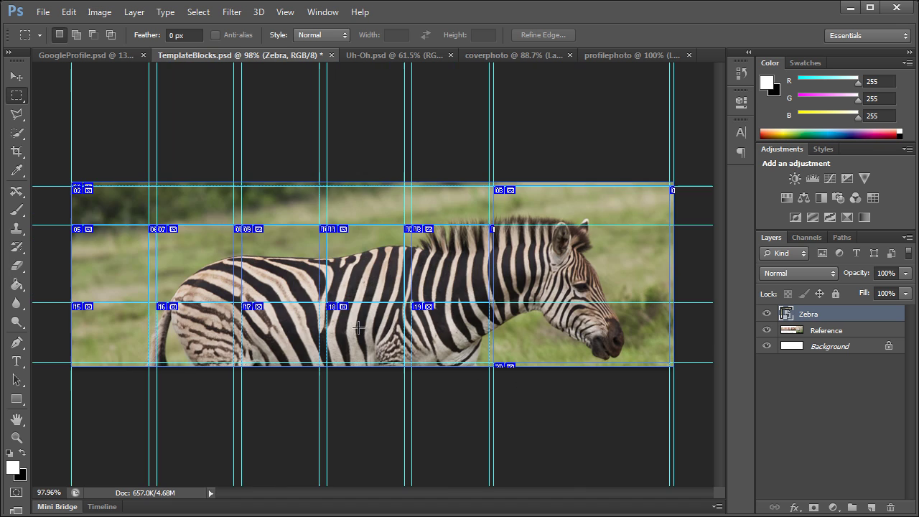
Save for Web as JPEG High, quality 60, exporting images only for all slices as TemplateBlocks in the Google+ Cover folder.
{"action": "scroll", "coordinate": [548, 387], "scroll_direction": "up", "scroll_amount": 4}
{"action": "left_click", "coordinate": [43, 12]}
{"action": "left_click", "coordinate": [76, 212]}
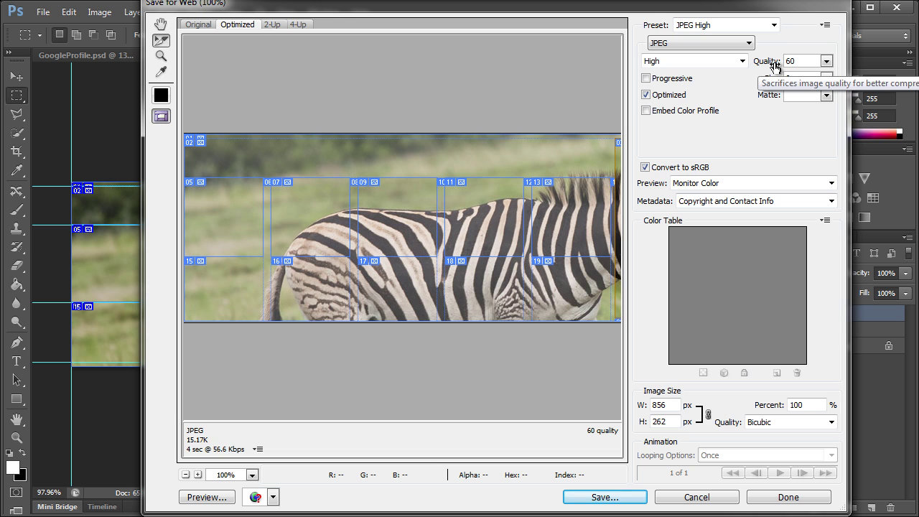
{"action": "left_click", "coordinate": [597, 496]}
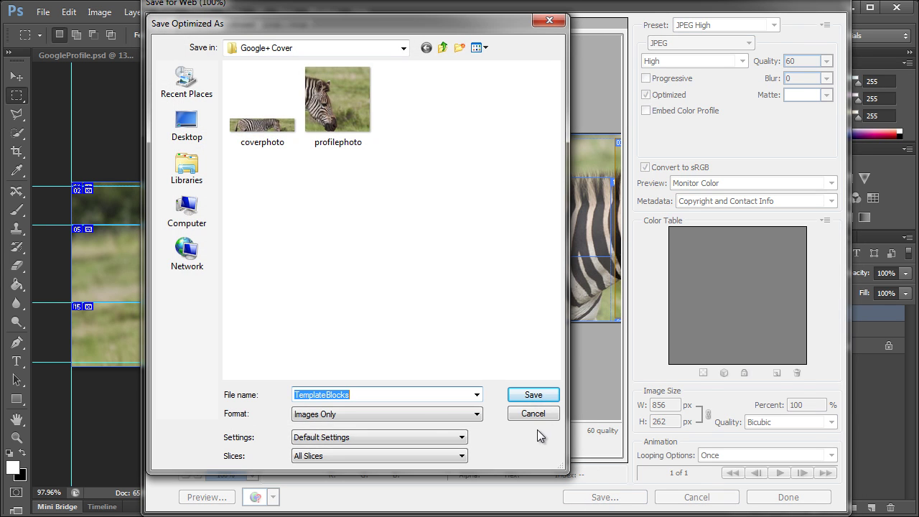
{"action": "left_click", "coordinate": [401, 416]}
{"action": "left_click", "coordinate": [334, 442]}
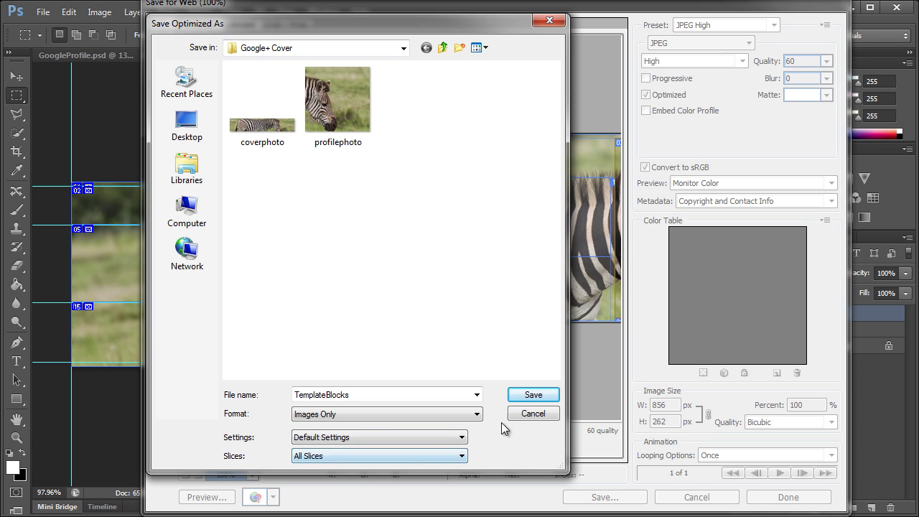
{"action": "left_click", "coordinate": [524, 394]}
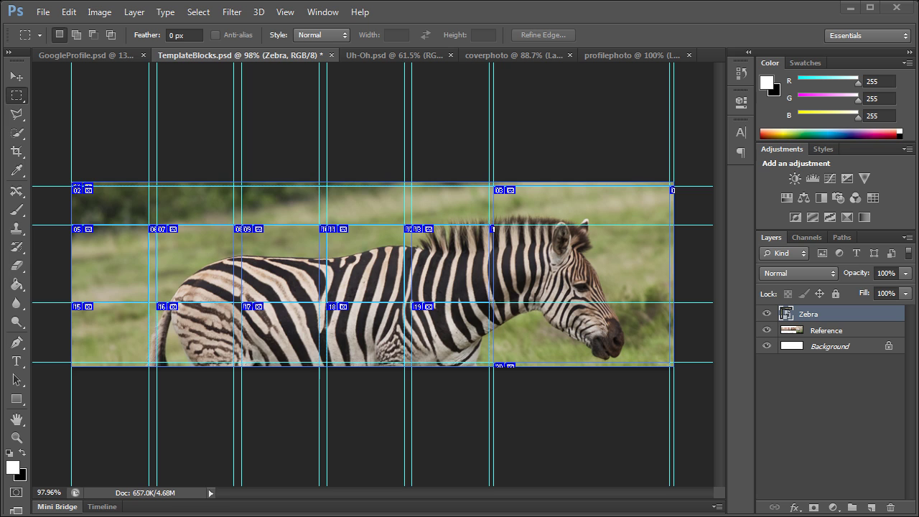
In the Google+ five-block cover editor, upload the exported zebra slices into the first three photo blocks.
{"action": "left_click_drag", "start_coordinate": [0, 85], "coordinate": [330, 89]}
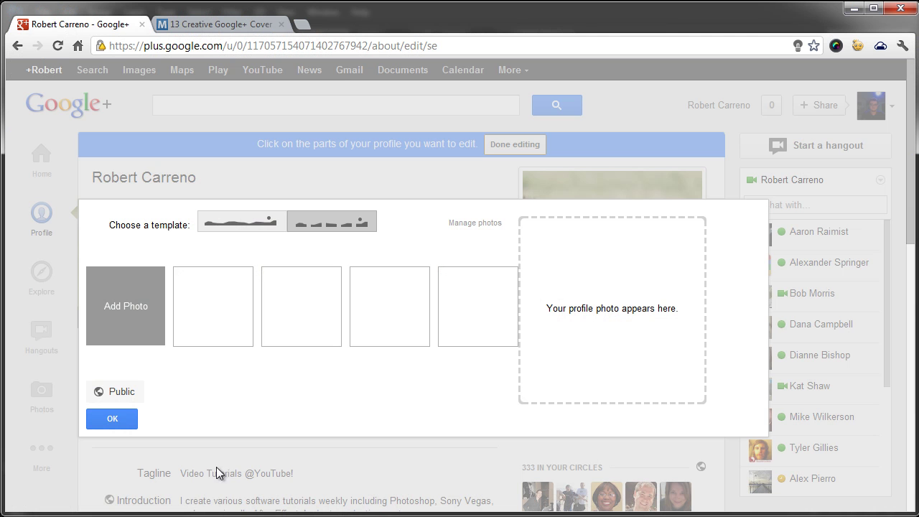
{"action": "left_click", "coordinate": [126, 327]}
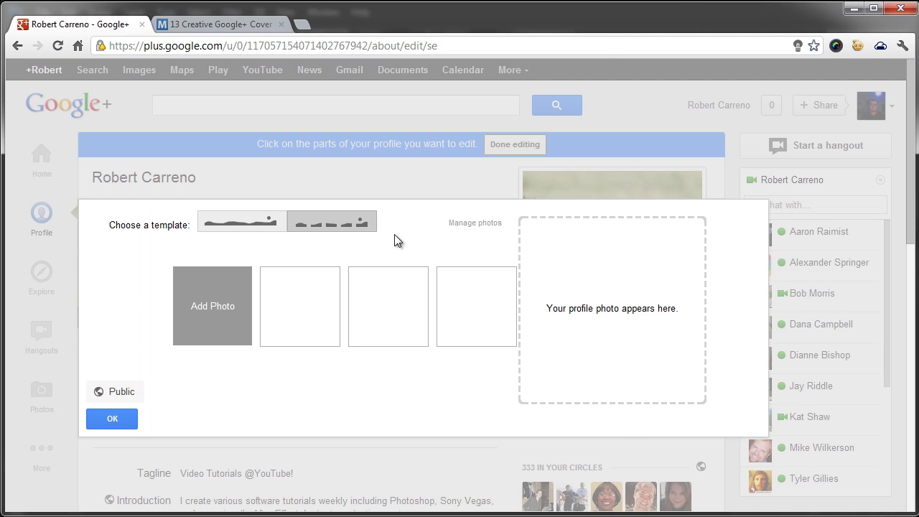
{"action": "left_click", "coordinate": [233, 309]}
{"action": "left_click_drag", "start_coordinate": [0, 172], "coordinate": [371, 238]}
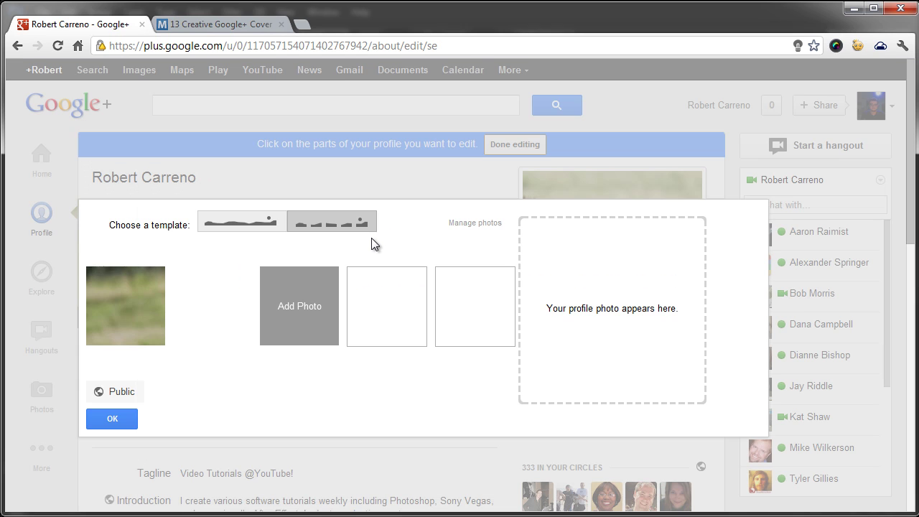
{"action": "left_click", "coordinate": [307, 310]}
{"action": "left_click_drag", "start_coordinate": [0, 173], "coordinate": [418, 220]}
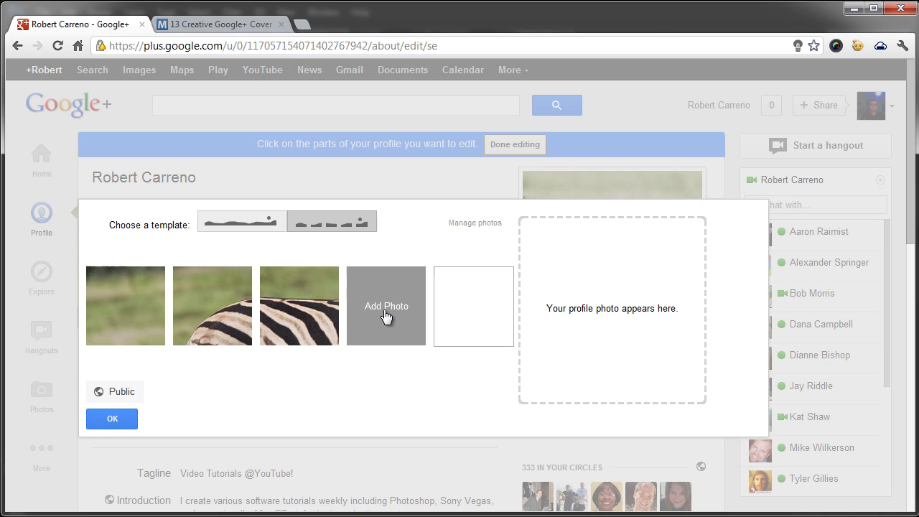
Add the remaining two exported zebra slices to the fourth and fifth cover blocks and save the cover photos.
{"action": "left_click", "coordinate": [384, 316]}
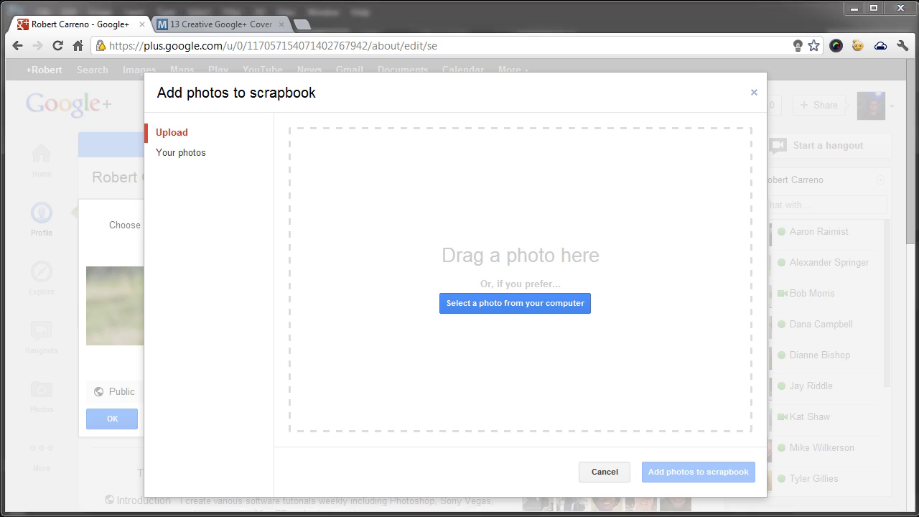
{"action": "left_click_drag", "start_coordinate": [0, 215], "coordinate": [408, 221]}
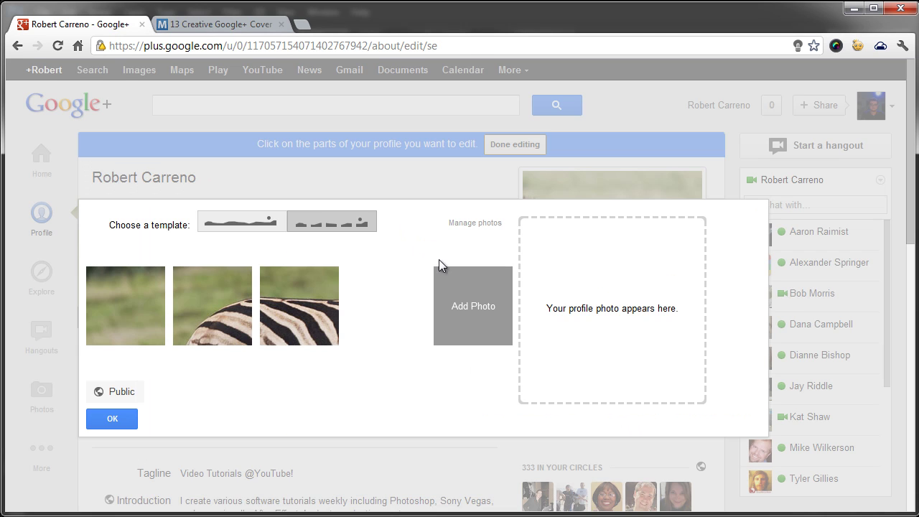
{"action": "left_click", "coordinate": [440, 270]}
{"action": "left_click_drag", "start_coordinate": [0, 215], "coordinate": [343, 218]}
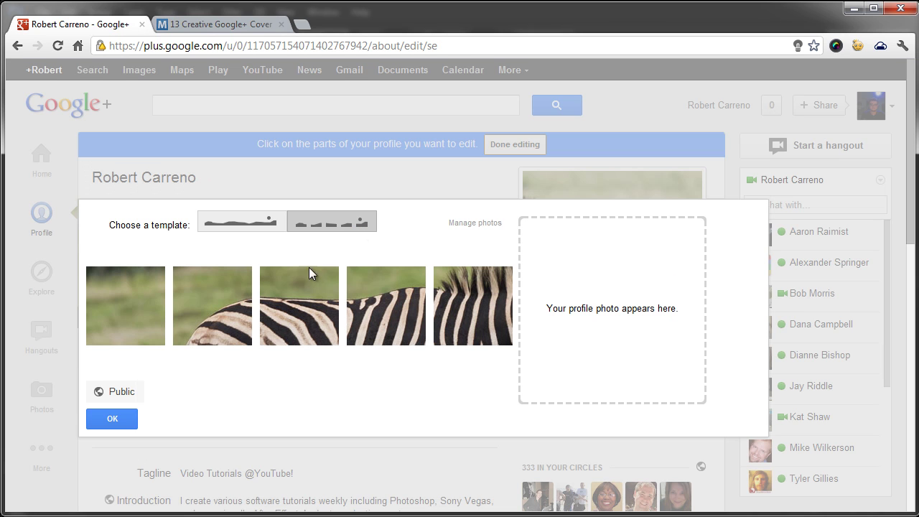
{"action": "left_click", "coordinate": [128, 418]}
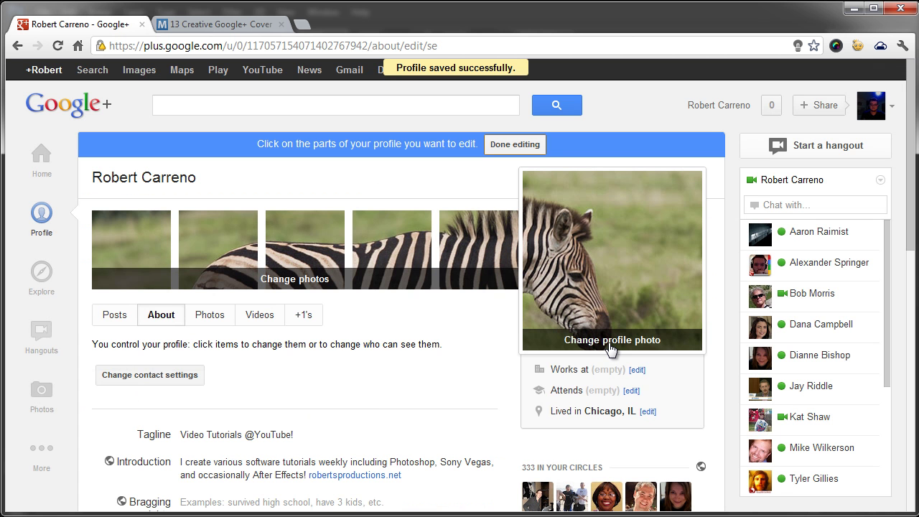
Upload the zebra head slice as the profile photo, extend the crop to the full image, set it and skip sharing a post.
{"action": "left_click", "coordinate": [610, 348]}
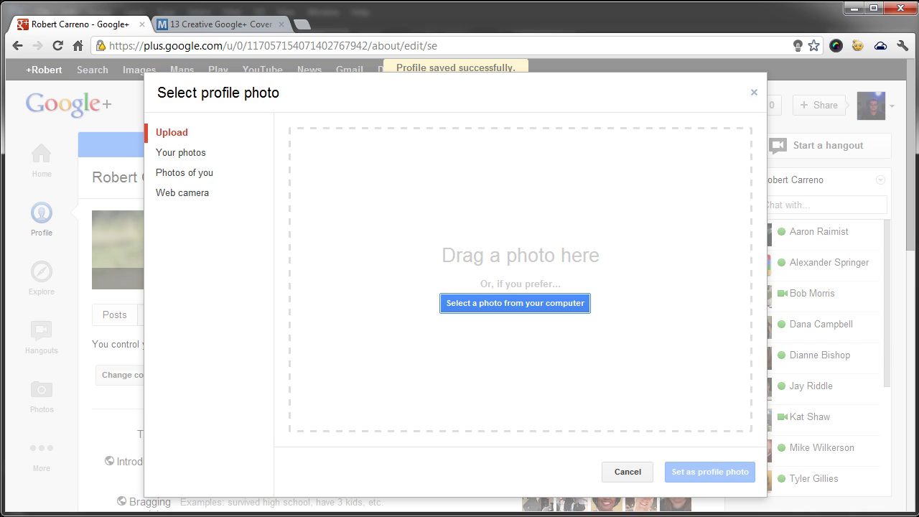
{"action": "left_click_drag", "start_coordinate": [918, 218], "coordinate": [435, 229]}
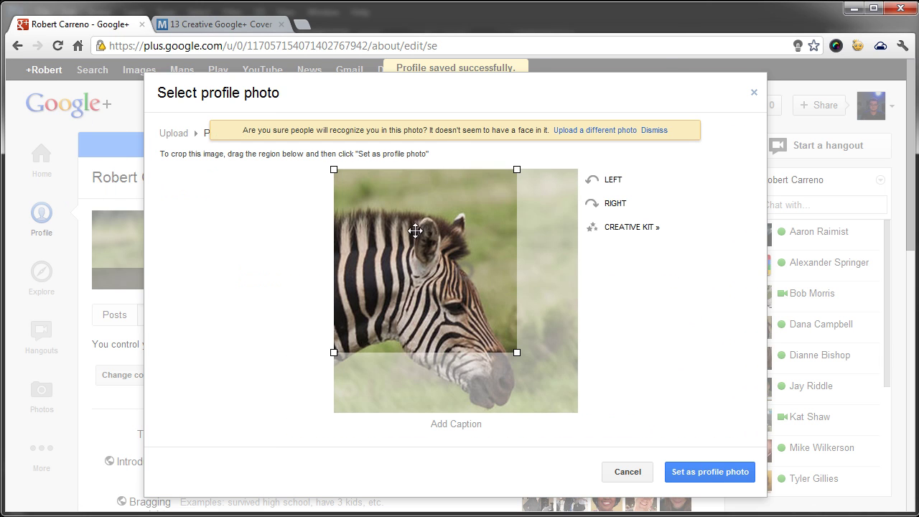
{"action": "left_click_drag", "start_coordinate": [517, 353], "coordinate": [578, 413]}
{"action": "left_click", "coordinate": [714, 472]}
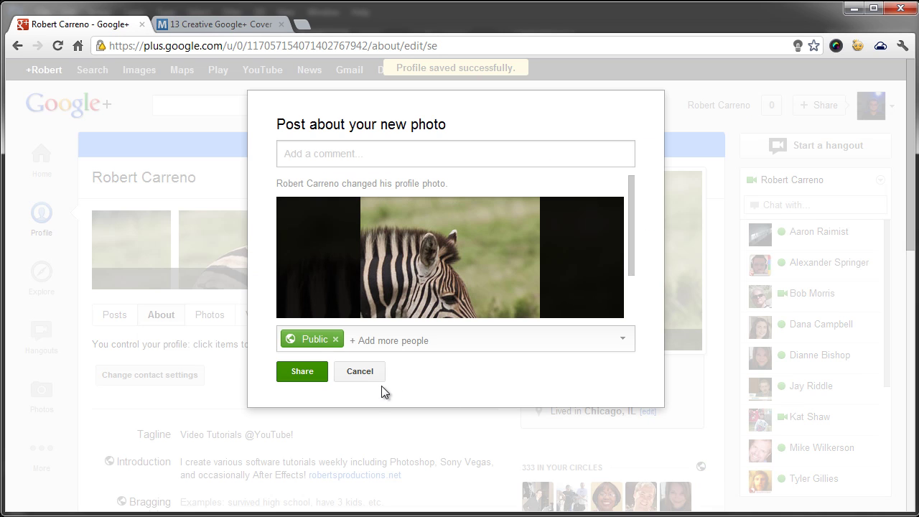
{"action": "left_click", "coordinate": [371, 373]}
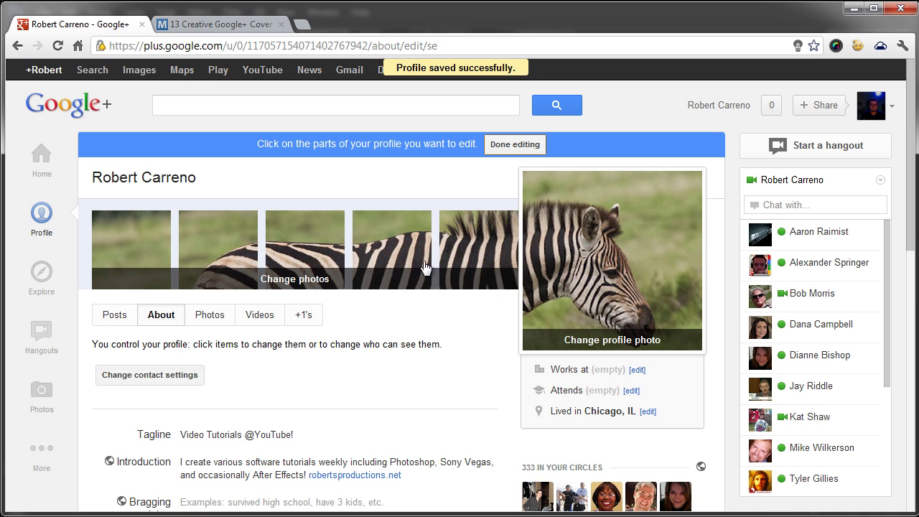
Examine the next two examples after Burberry in Mashable's creative Google+ cover gallery, and return to the Google+ profile.
{"action": "left_click", "coordinate": [185, 27]}
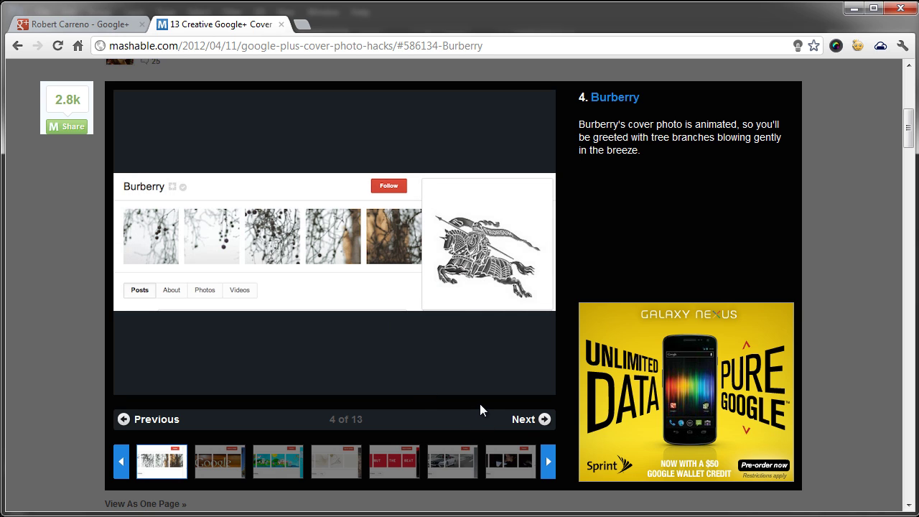
{"action": "mouse_move", "coordinate": [489, 261]}
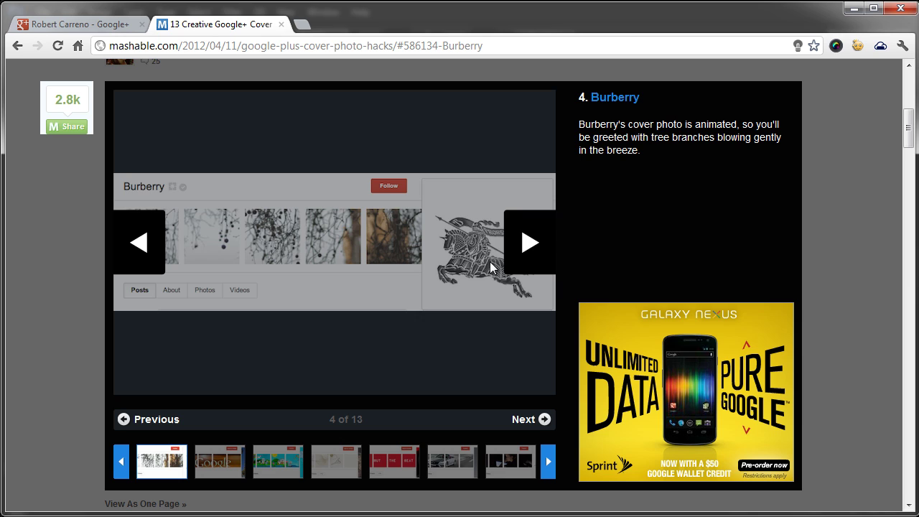
{"action": "left_click", "coordinate": [530, 242]}
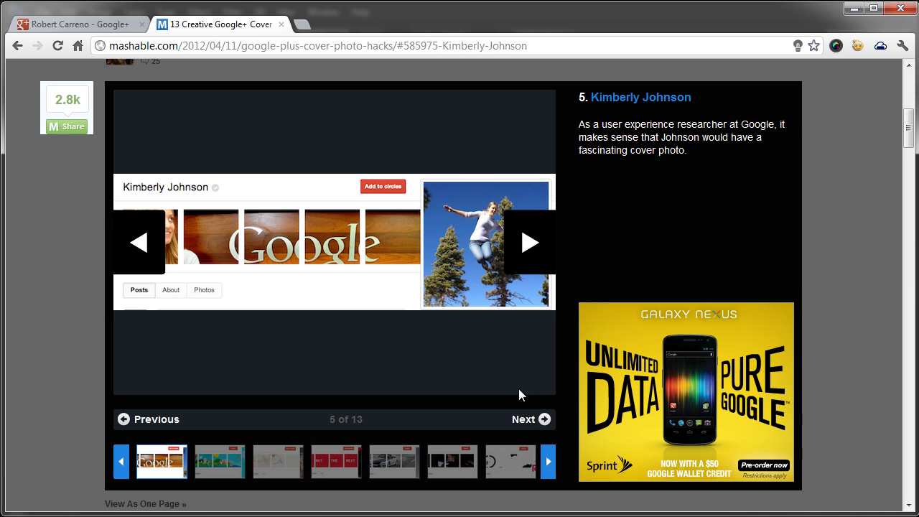
{"action": "left_click", "coordinate": [530, 242]}
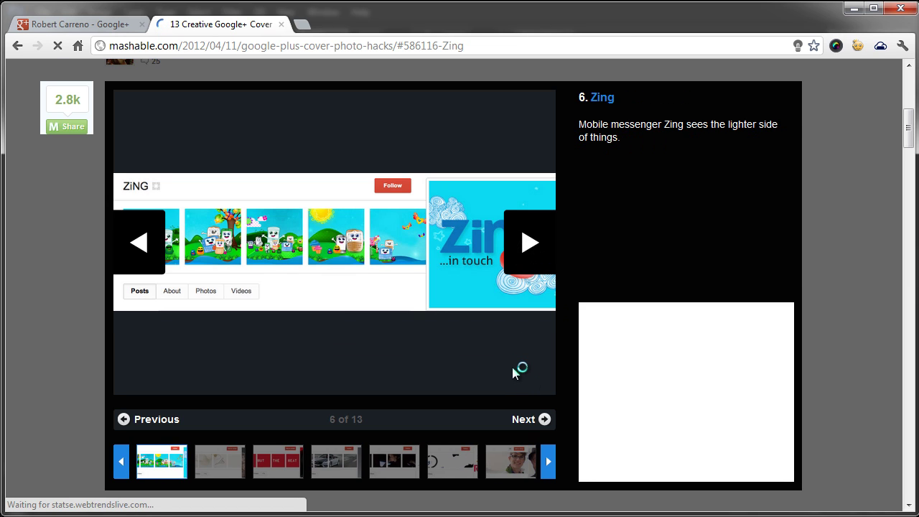
{"action": "left_click", "coordinate": [81, 25]}
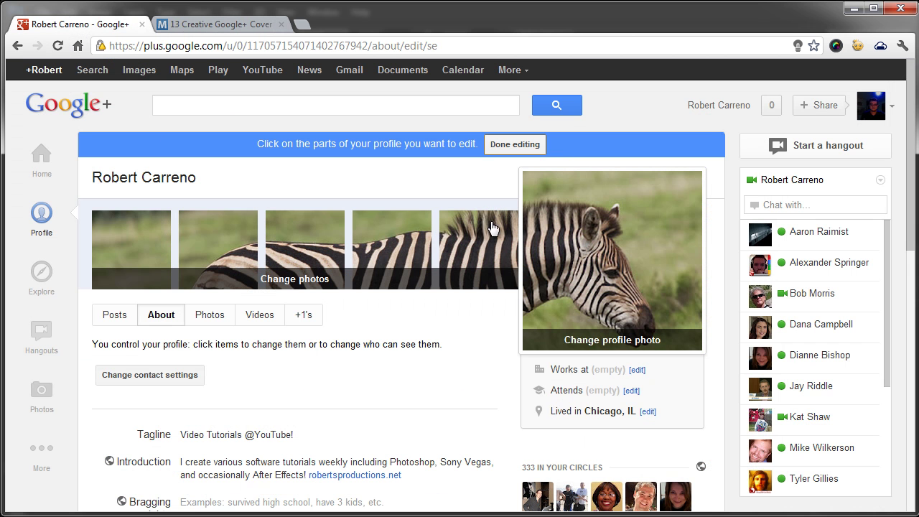
Switch to TemplateBlocks.psd in Photoshop and activate the Move tool.
{"action": "left_click", "coordinate": [357, 502]}
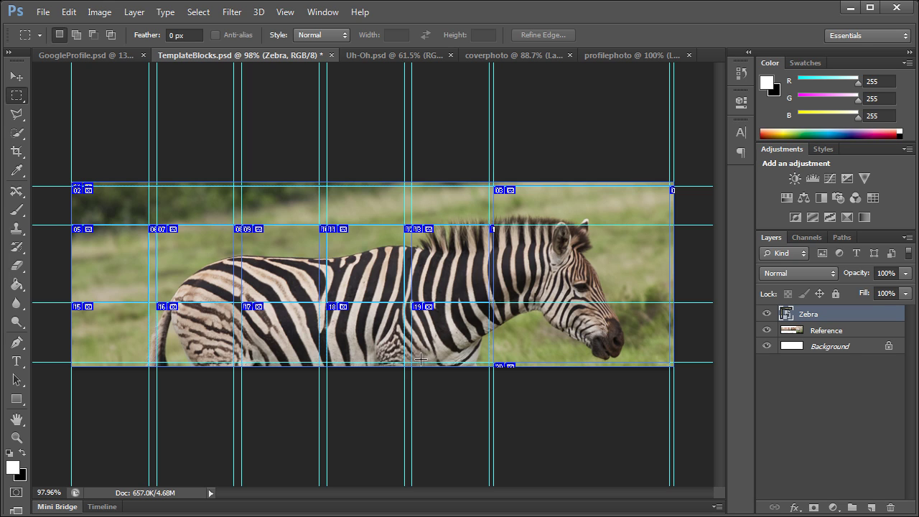
{"action": "key", "text": "v"}
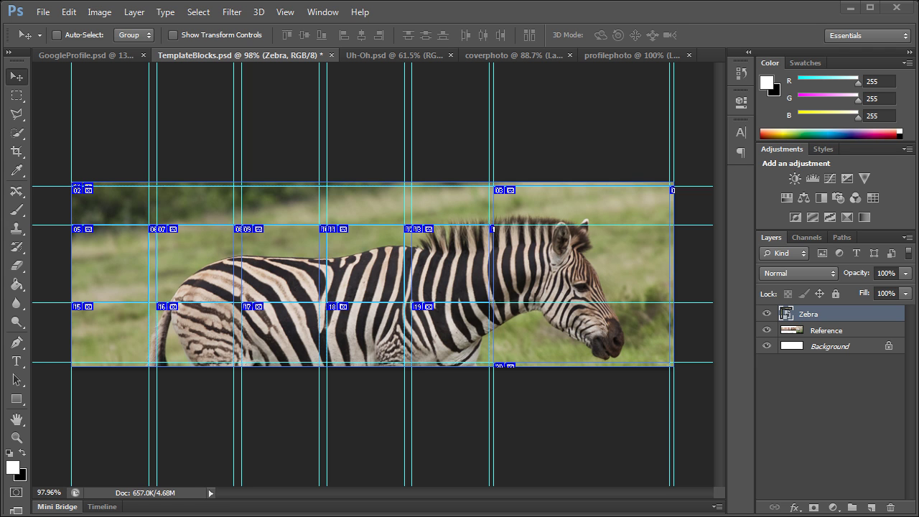
Switch to the Zebra Noise video on YouTube and skip playback ahead to about 0:11.
{"action": "key", "text": "alt+Tab"}
{"action": "left_click_drag", "start_coordinate": [187, 21], "coordinate": [432, 50]}
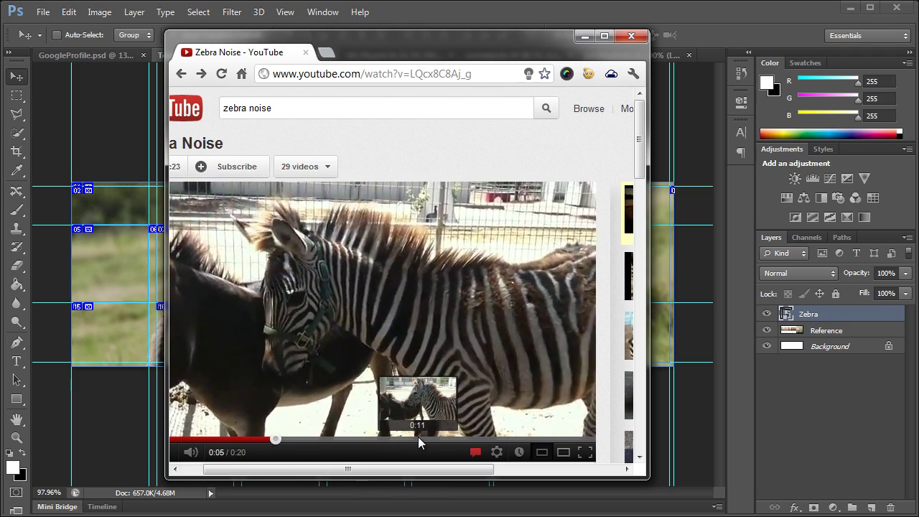
{"action": "left_click", "coordinate": [418, 436]}
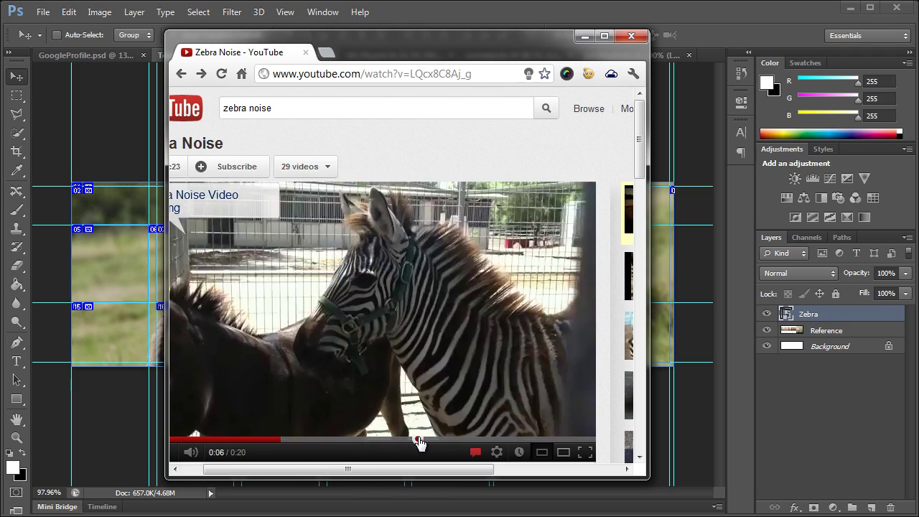